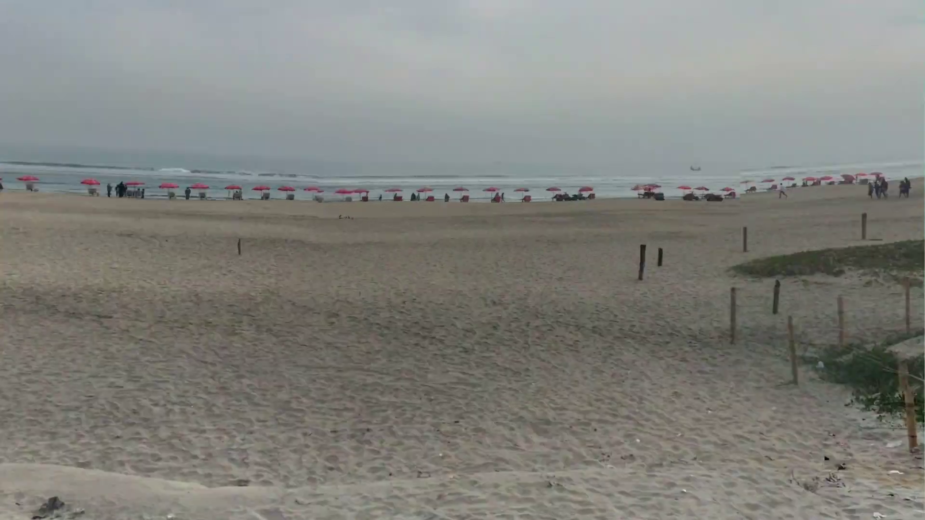
Step: Launch Google Earth Pro from Launchpad so its globe window appears
{"action": "left_click", "coordinate": [215, 505]}
{"action": "left_click", "coordinate": [637, 77]}
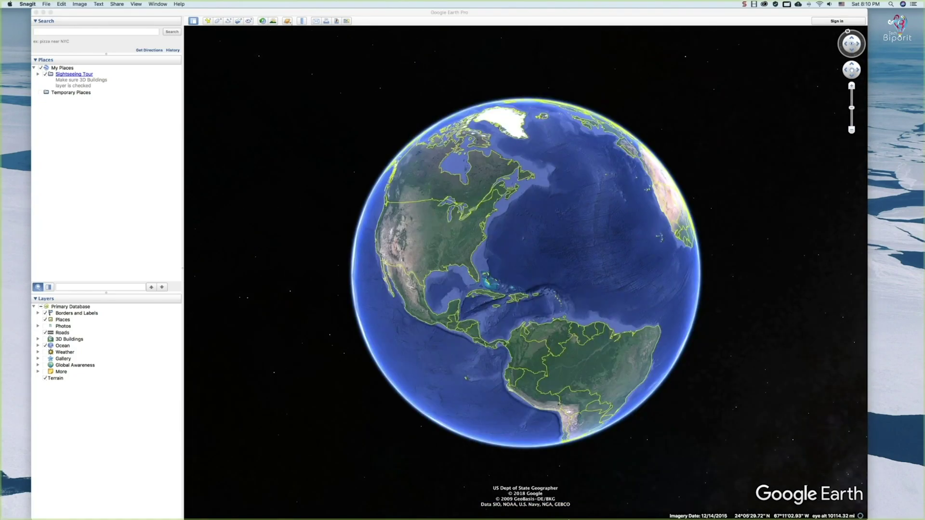
Step: Open Camtasia Recorder and roughly mark a custom capture region over the globe
{"action": "mouse_move", "coordinate": [623, 515]}
{"action": "left_click", "coordinate": [645, 504]}
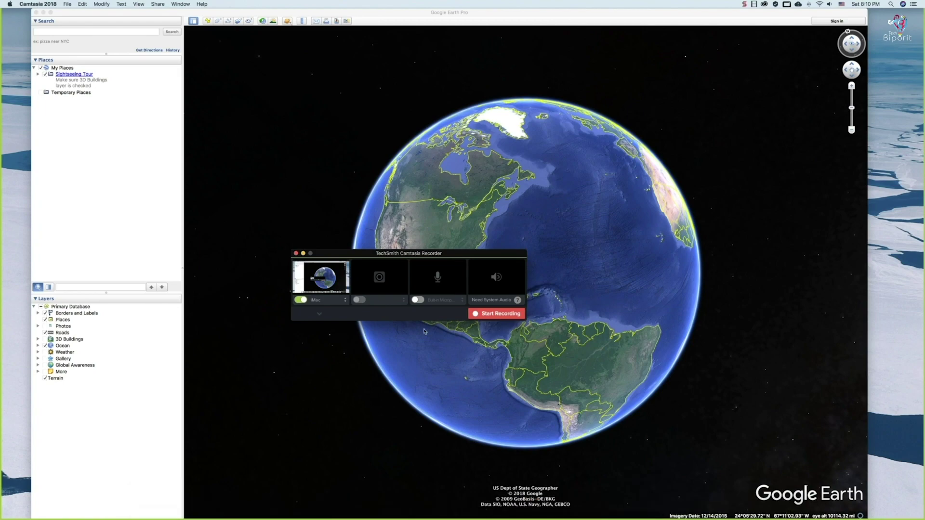
{"action": "left_click", "coordinate": [321, 301]}
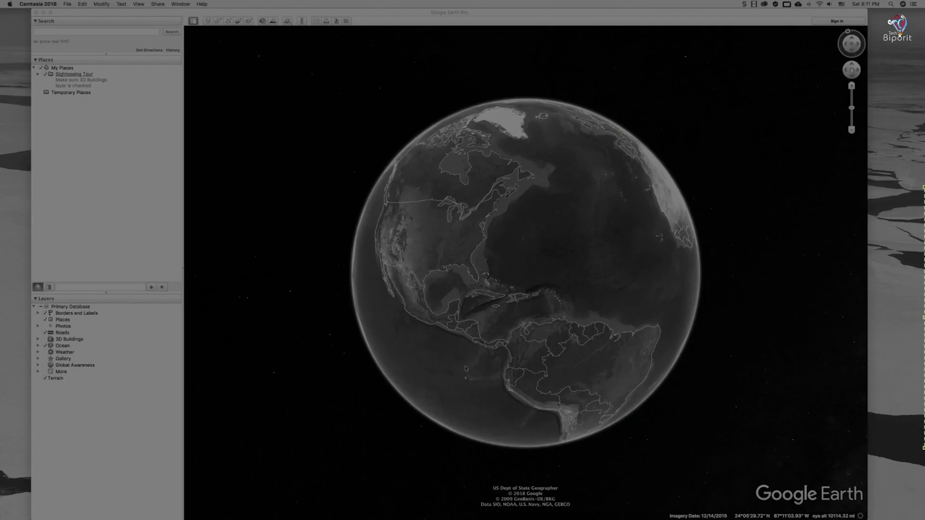
{"action": "left_click_drag", "start_coordinate": [241, 271], "coordinate": [260, 273]}
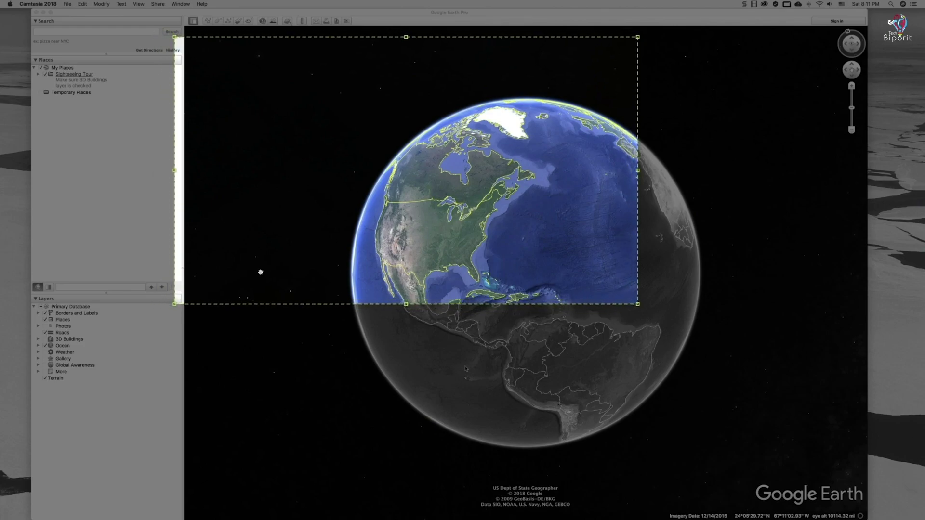
{"action": "left_click_drag", "start_coordinate": [639, 305], "coordinate": [819, 356]}
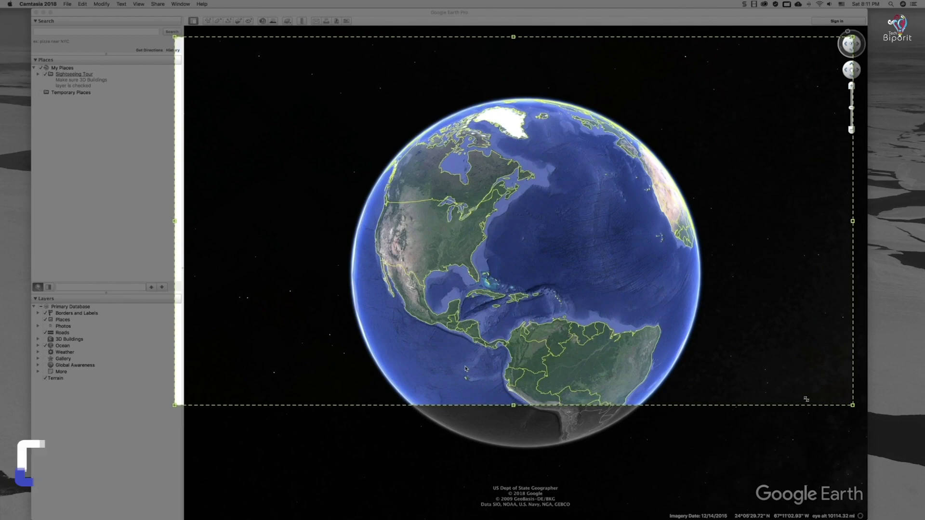
{"action": "left_click_drag", "start_coordinate": [818, 357], "coordinate": [634, 286]}
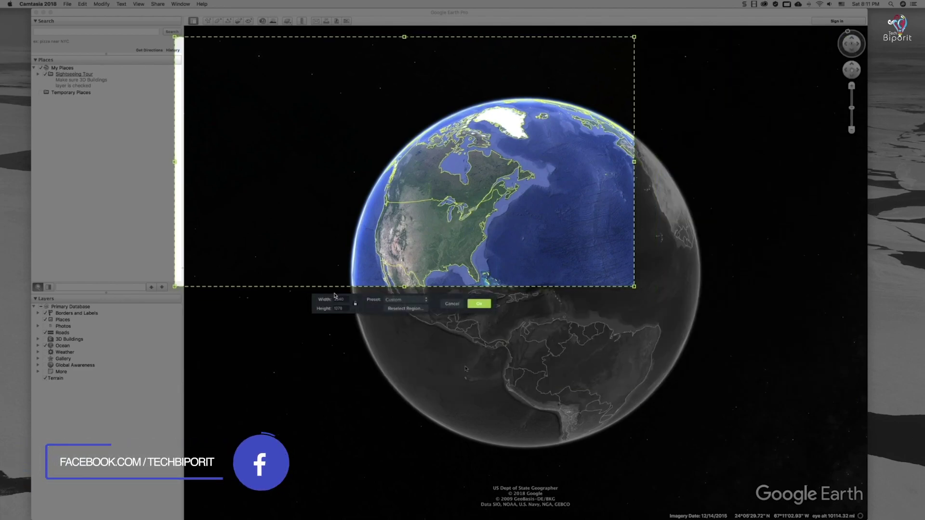
Step: Apply the 1080p HD preset and frame the 4064 x 2286 region over the map view
{"action": "left_click", "coordinate": [395, 302]}
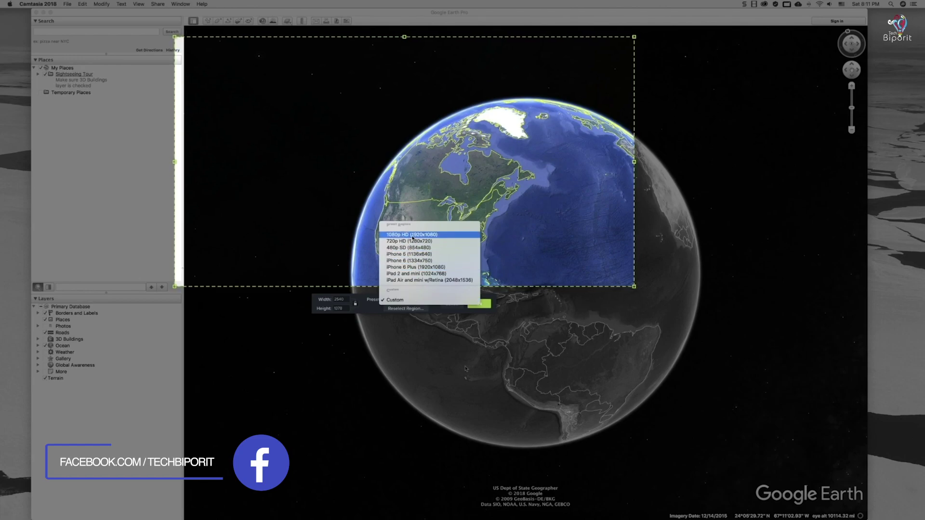
{"action": "left_click", "coordinate": [413, 235]}
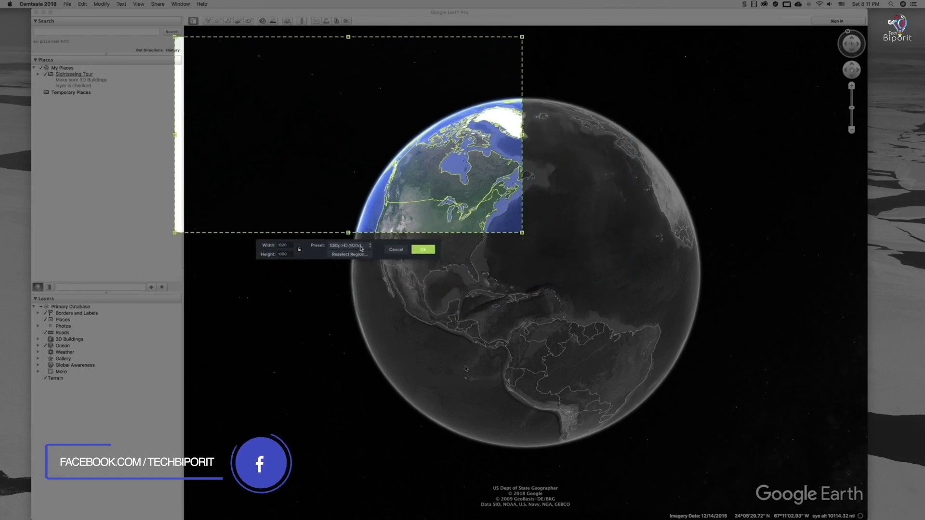
{"action": "left_click_drag", "start_coordinate": [347, 173], "coordinate": [539, 276]}
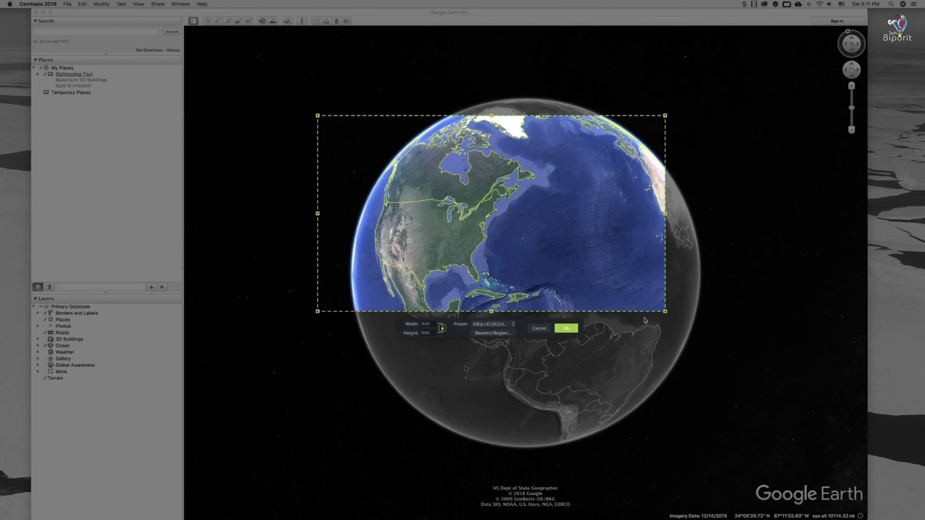
{"action": "left_click_drag", "start_coordinate": [665, 312], "coordinate": [911, 450]}
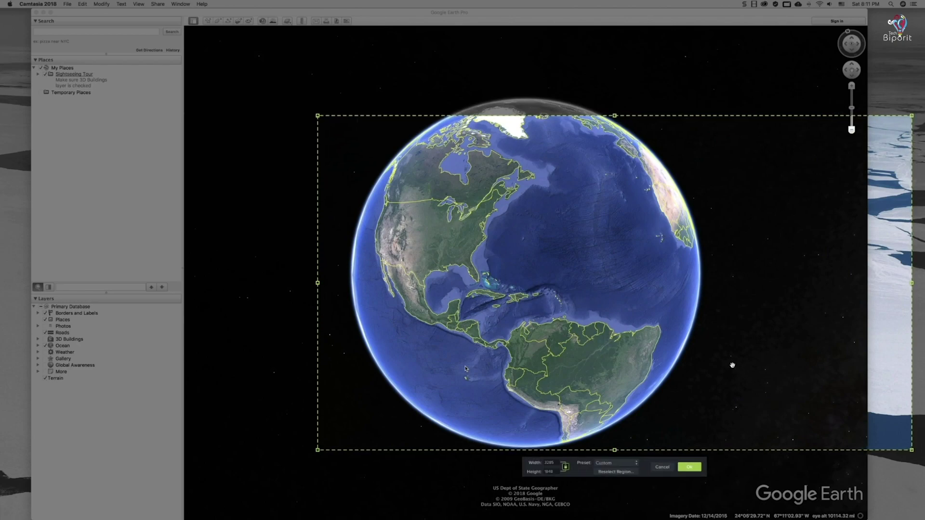
{"action": "mouse_move", "coordinate": [732, 365]}
{"action": "left_mouse_down"}
{"action": "mouse_move", "coordinate": [300, 178]}
{"action": "mouse_move", "coordinate": [317, 175]}
{"action": "left_mouse_up"}
{"action": "left_click_drag", "start_coordinate": [117, 65], "coordinate": [88, 48]}
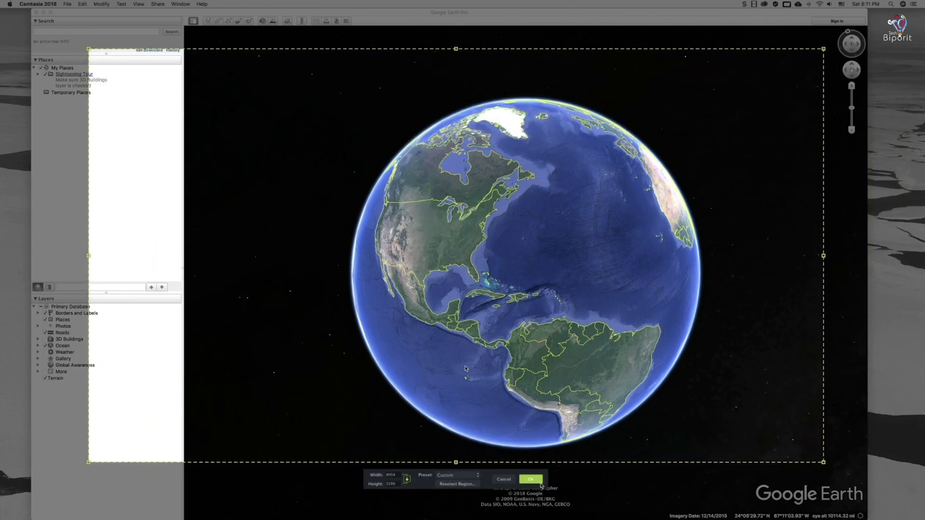
{"action": "left_click", "coordinate": [532, 480]}
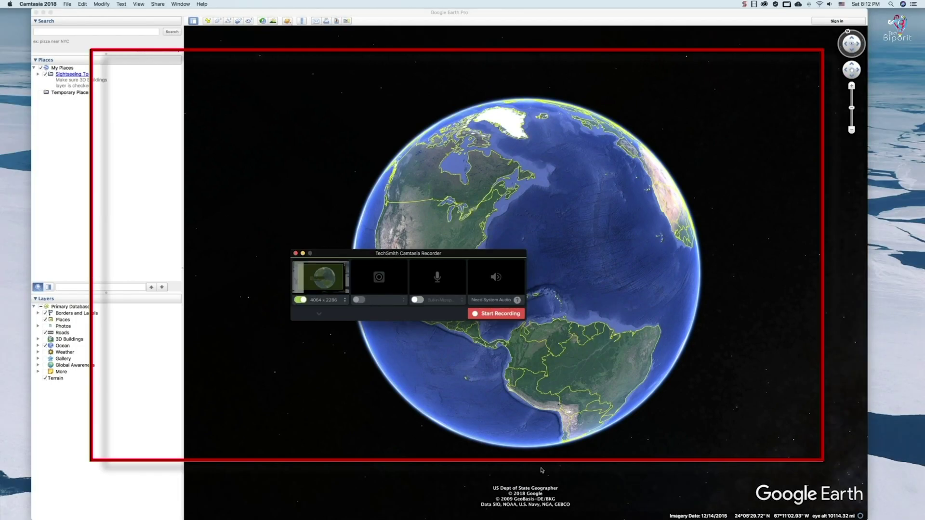
Step: Start recording and widen the Google Earth window to fill the screen
{"action": "left_click", "coordinate": [485, 315]}
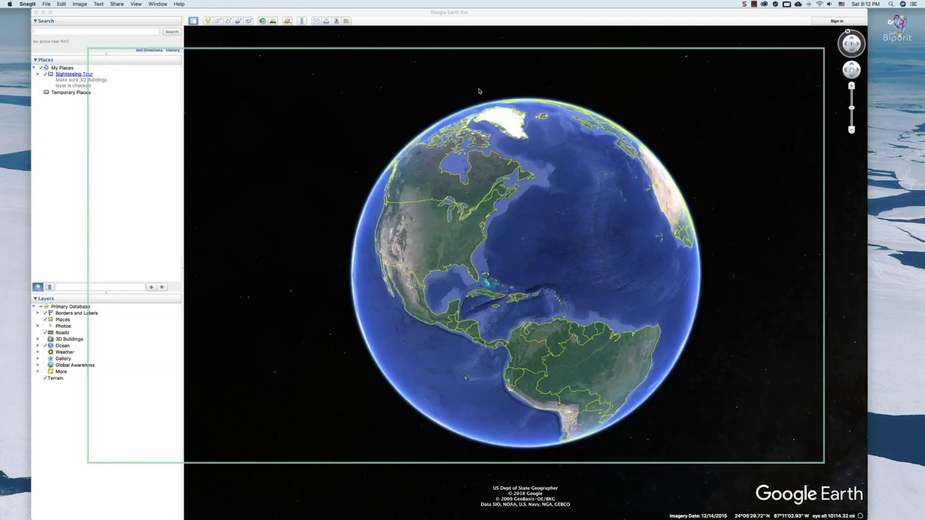
{"action": "left_click", "coordinate": [88, 109]}
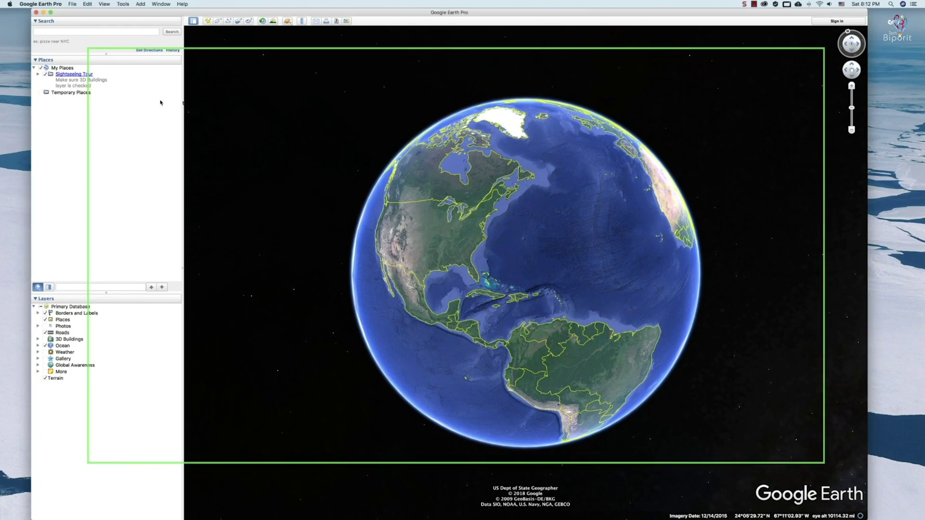
{"action": "left_click_drag", "start_coordinate": [30, 108], "coordinate": [0, 108]}
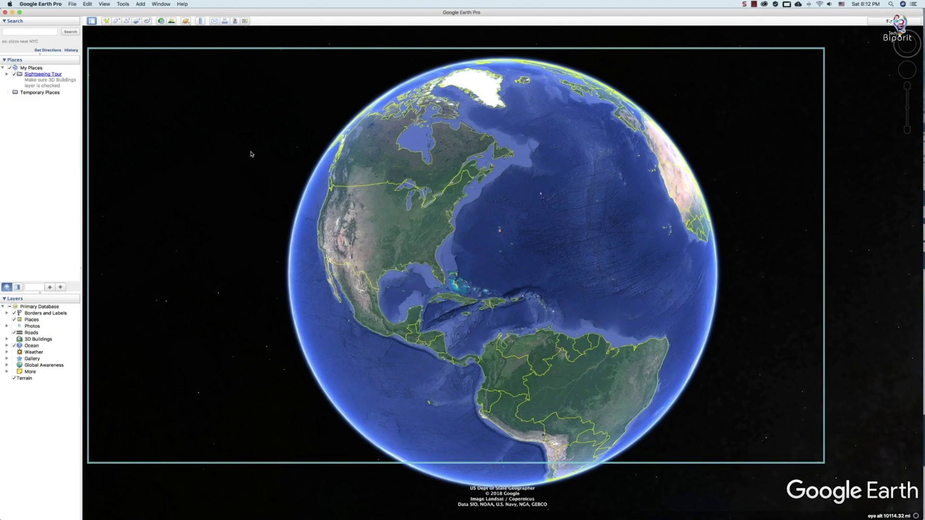
{"action": "scroll", "coordinate": [496, 241], "scroll_direction": "down", "scroll_amount": 5}
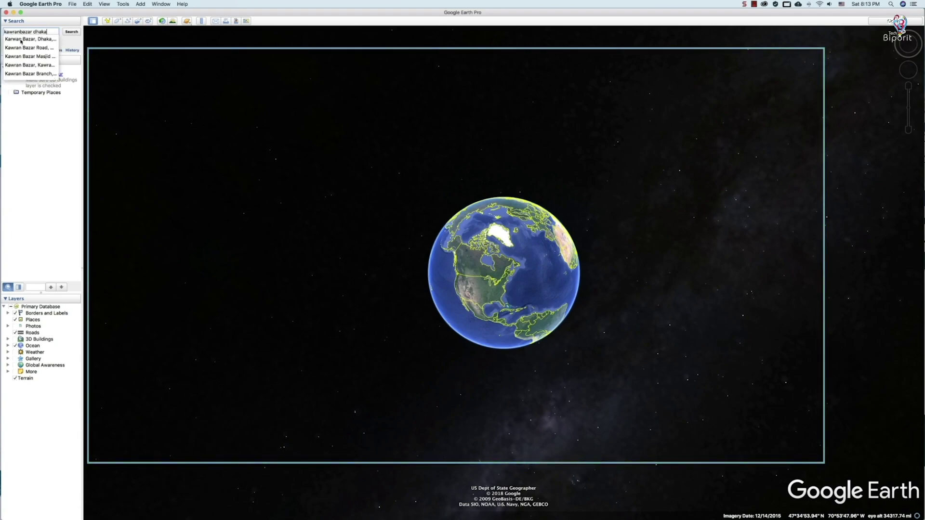
Step: Fly to Karwan Bazar in Dhaka and hide the Roads and Places layers
{"action": "left_click", "coordinate": [72, 33]}
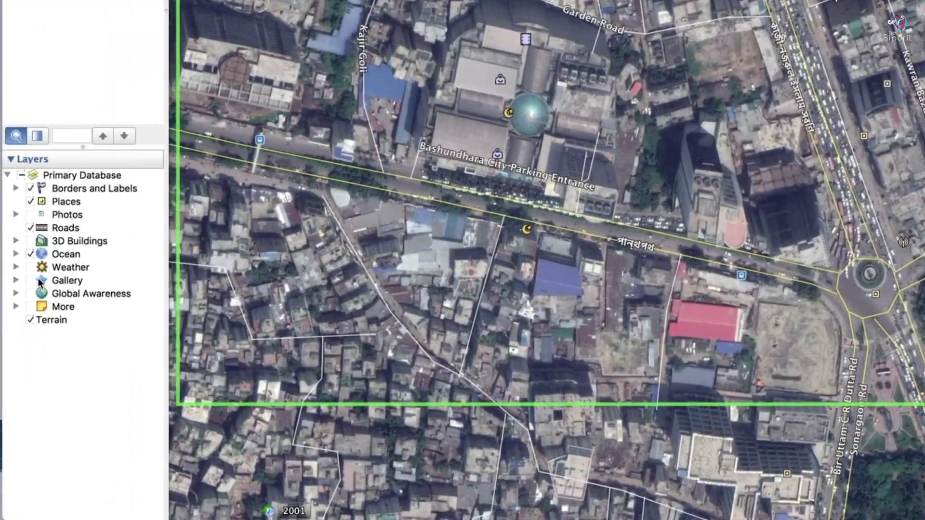
{"action": "left_click", "coordinate": [29, 227]}
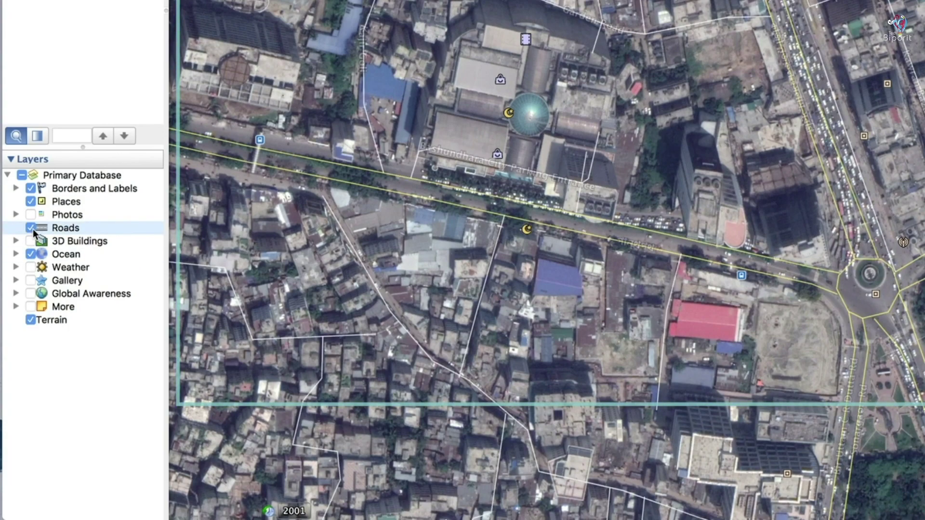
{"action": "left_click", "coordinate": [30, 202]}
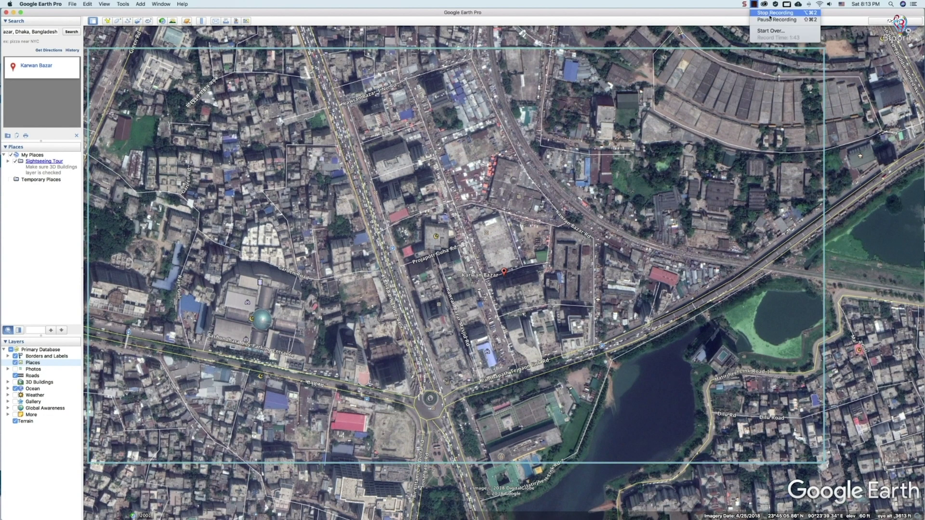
Step: Stop the recording and trim the Google Earth clip to about 11 seconds
{"action": "left_click", "coordinate": [769, 14]}
{"action": "left_click_drag", "start_coordinate": [401, 388], "coordinate": [587, 380]}
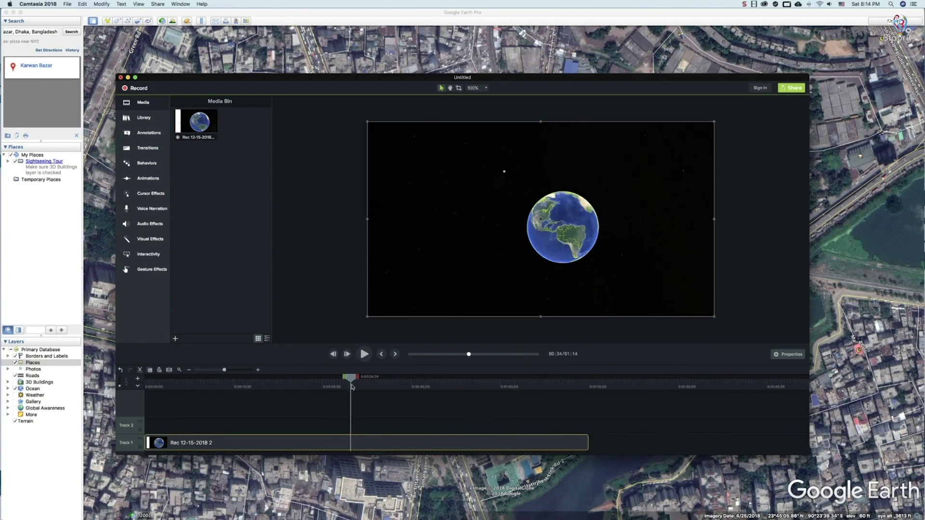
{"action": "left_click_drag", "start_coordinate": [773, 443], "coordinate": [213, 443]}
{"action": "left_click", "coordinate": [189, 384]}
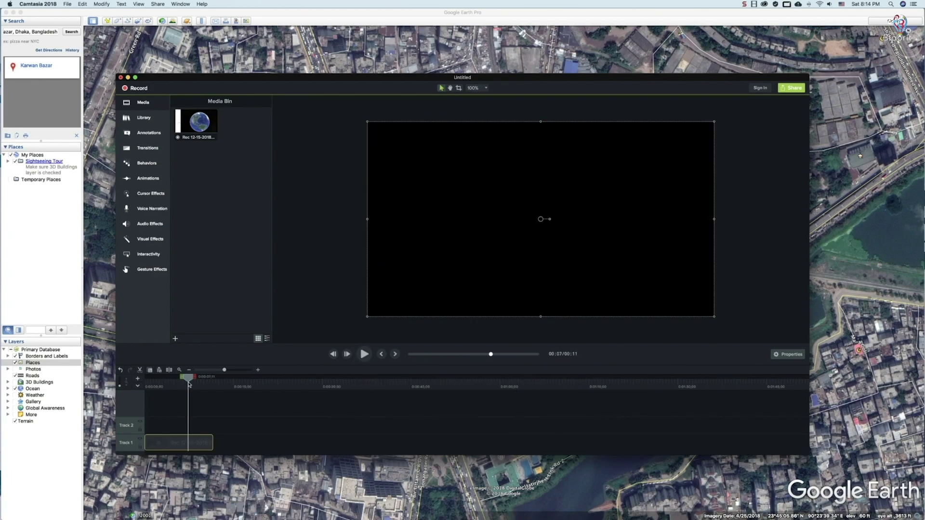
Step: Minimize the Camtasia editor, quit Google Earth Pro, and bring up the Kawran Bazar Bus Stop Street View
{"action": "left_click", "coordinate": [128, 78]}
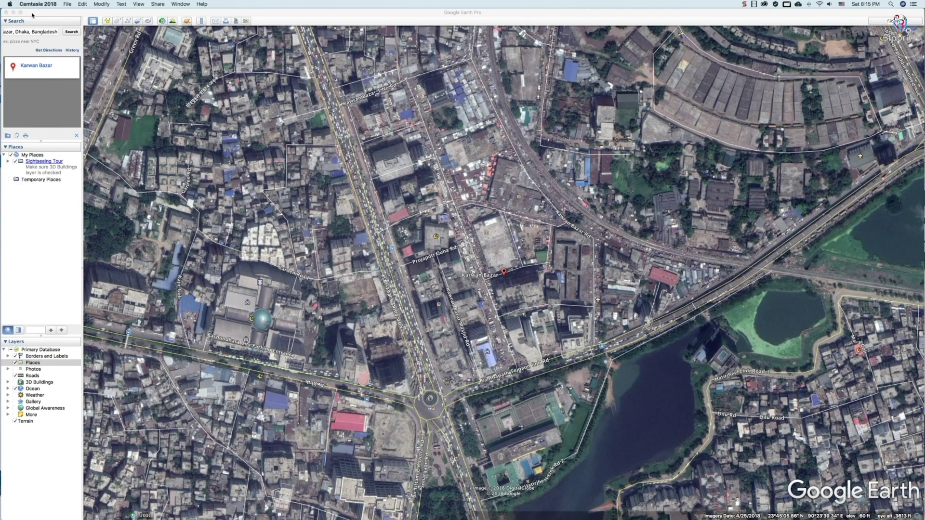
{"action": "left_click", "coordinate": [32, 15]}
{"action": "left_click", "coordinate": [40, 3]}
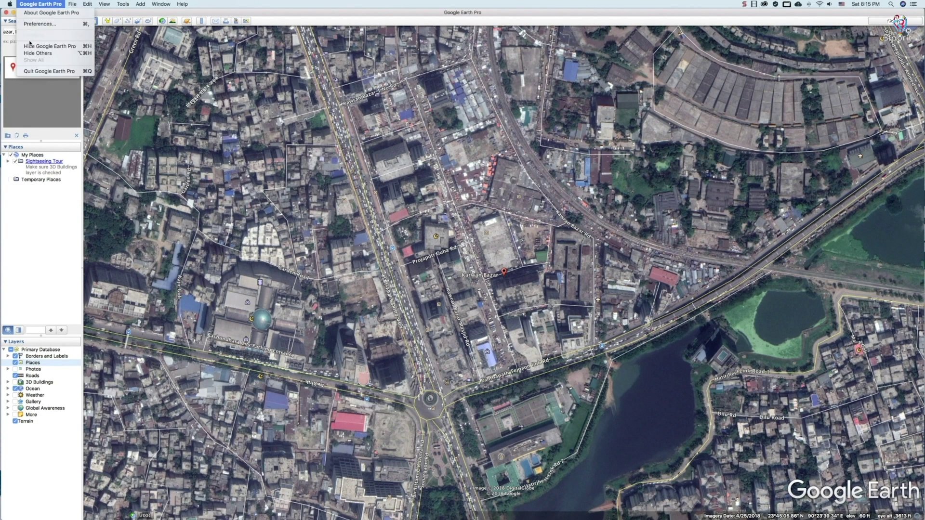
{"action": "left_click", "coordinate": [29, 71]}
{"action": "left_click", "coordinate": [260, 502]}
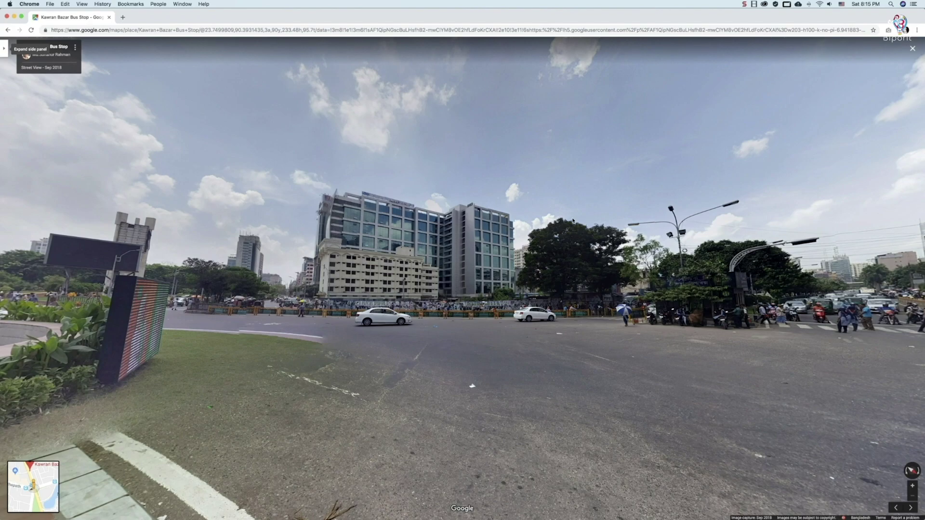
Step: Tilt the Street View lower and face the sculpture roundabout, then return to the Camtasia editor
{"action": "mouse_move", "coordinate": [730, 302]}
{"action": "left_mouse_down"}
{"action": "mouse_move", "coordinate": [724, 275]}
{"action": "mouse_move", "coordinate": [723, 352]}
{"action": "left_mouse_up"}
{"action": "left_click_drag", "start_coordinate": [341, 343], "coordinate": [629, 306]}
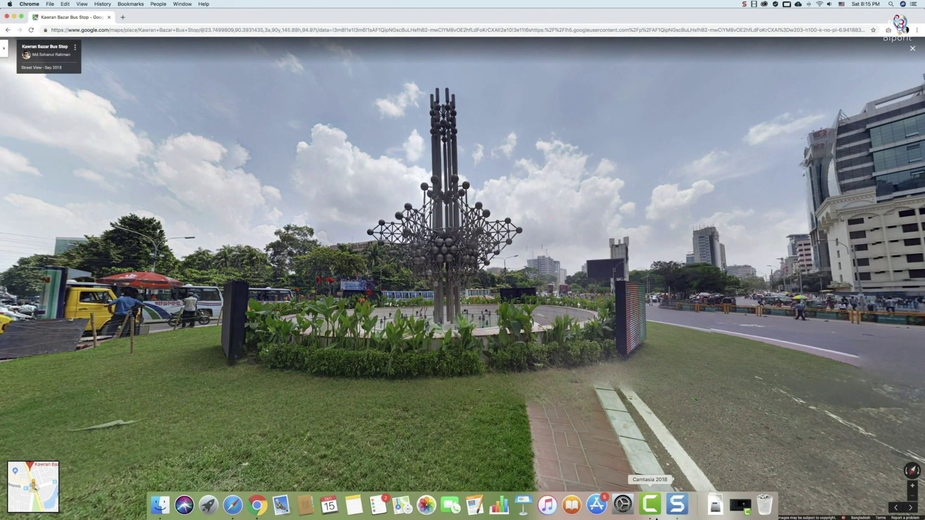
{"action": "left_click", "coordinate": [654, 513]}
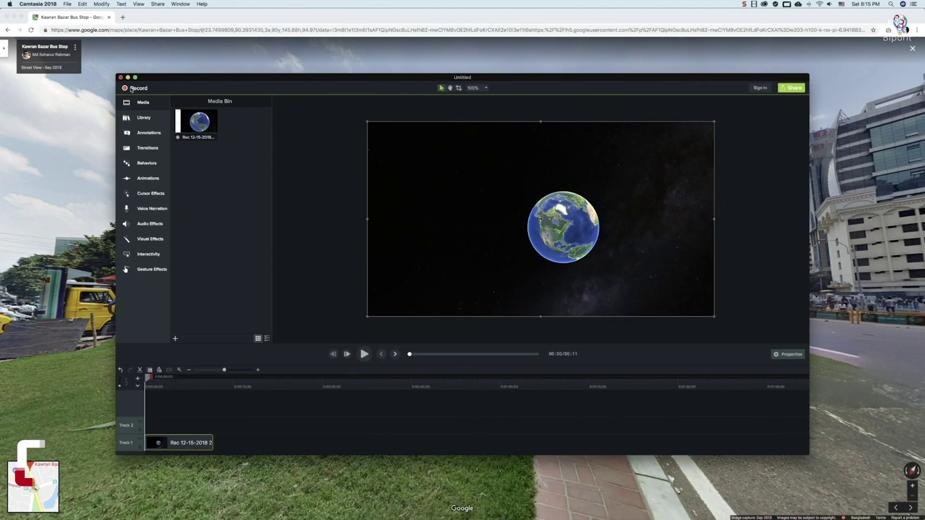
Step: Reopen the recorder, nudge the capture region slightly down over the fountain, and start recording
{"action": "left_click", "coordinate": [131, 89]}
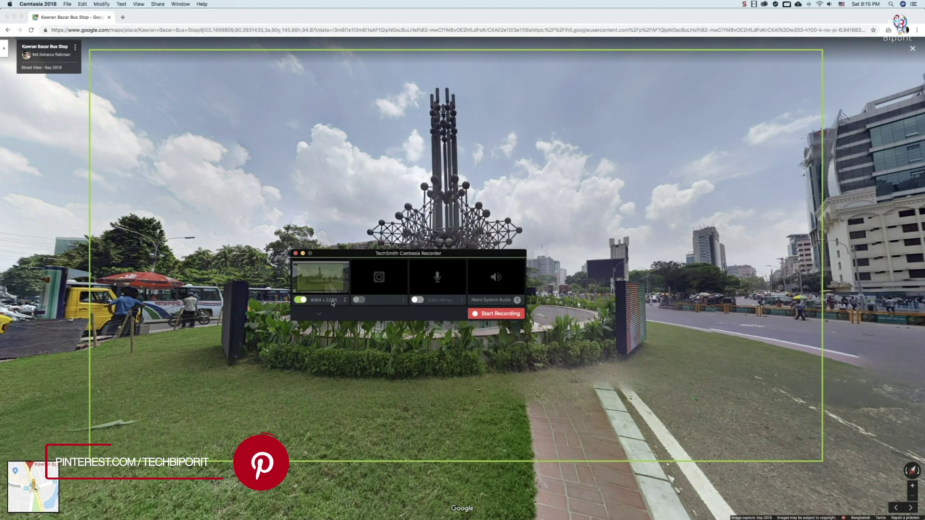
{"action": "left_click", "coordinate": [332, 302]}
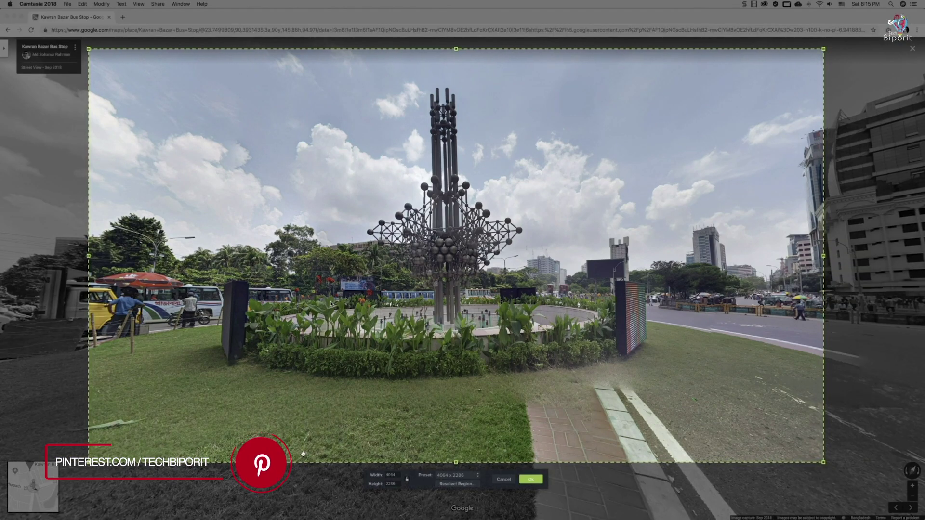
{"action": "left_click_drag", "start_coordinate": [300, 430], "coordinate": [297, 453]}
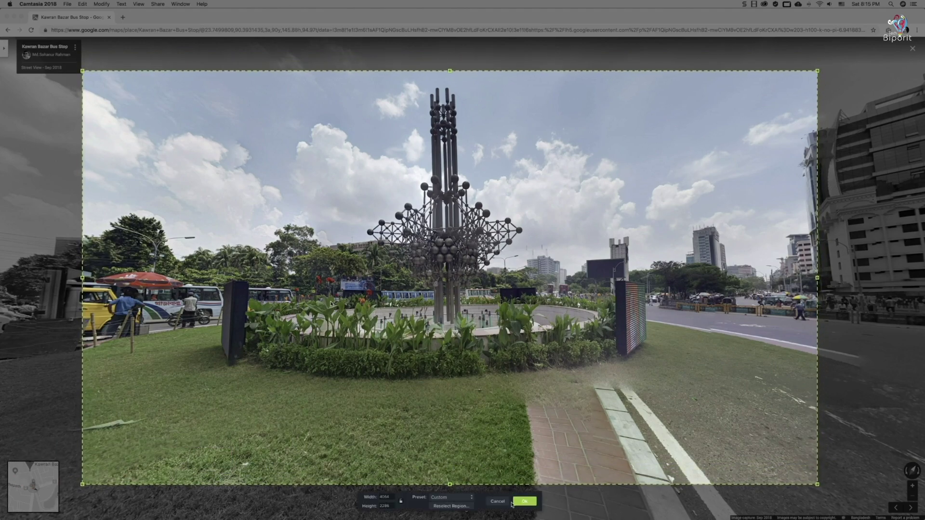
{"action": "left_click", "coordinate": [513, 504]}
{"action": "left_click", "coordinate": [794, 76]}
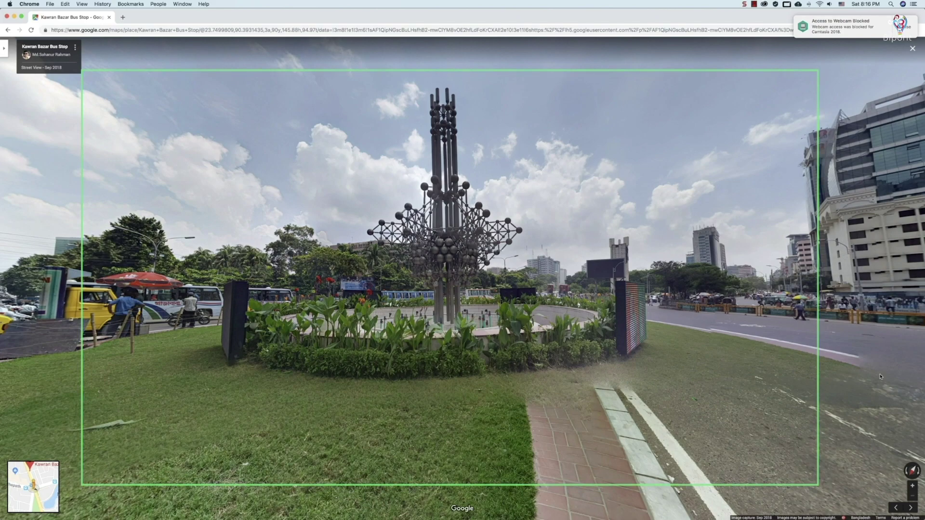
Step: Tilt the Street View down and back up around the fountain, then stop the recording
{"action": "left_click_drag", "start_coordinate": [872, 425], "coordinate": [869, 375]}
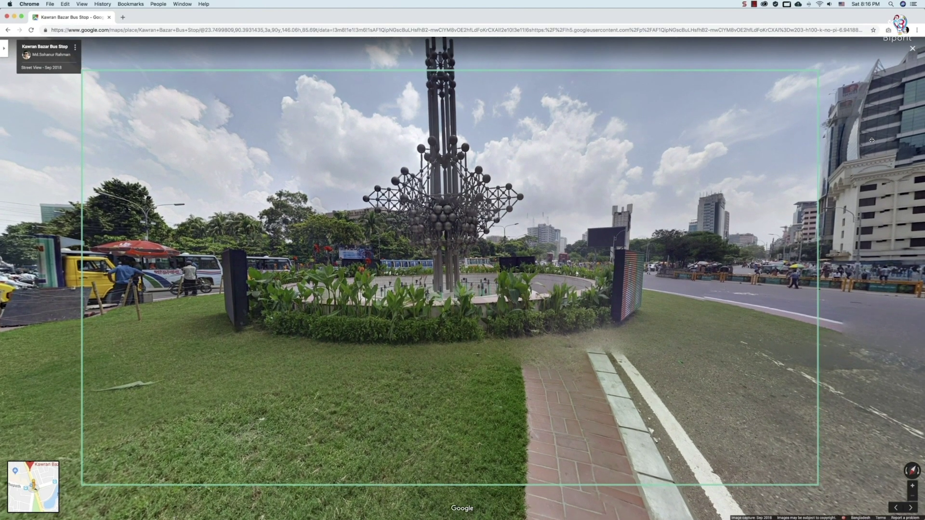
{"action": "left_click_drag", "start_coordinate": [872, 130], "coordinate": [871, 152]}
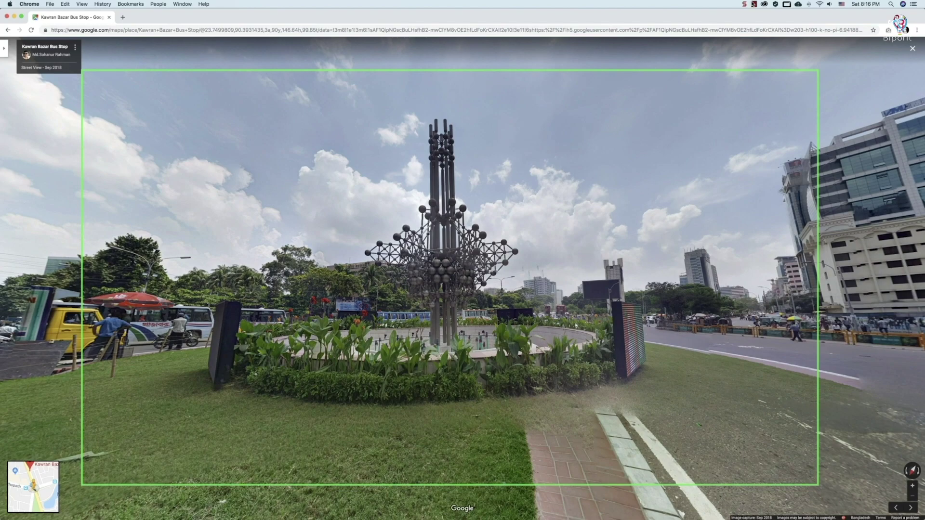
{"action": "left_click", "coordinate": [754, 4]}
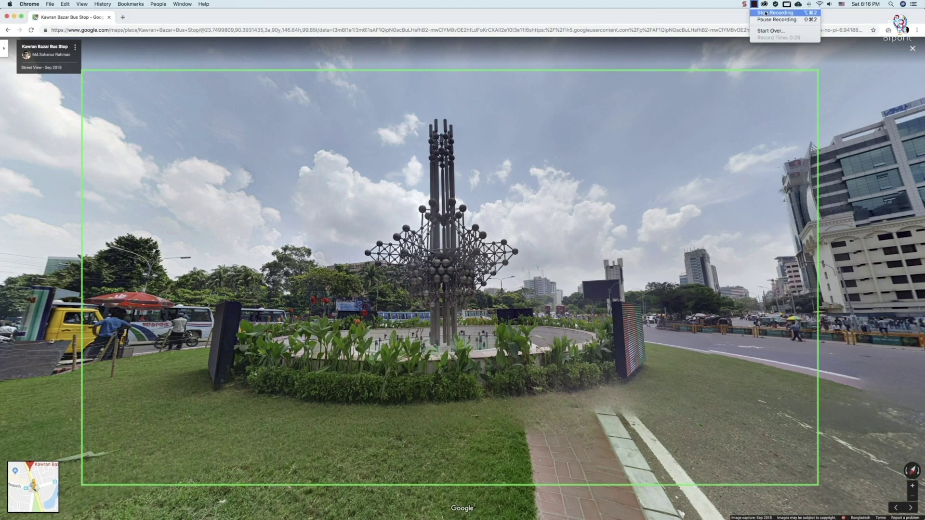
{"action": "left_click", "coordinate": [781, 14]}
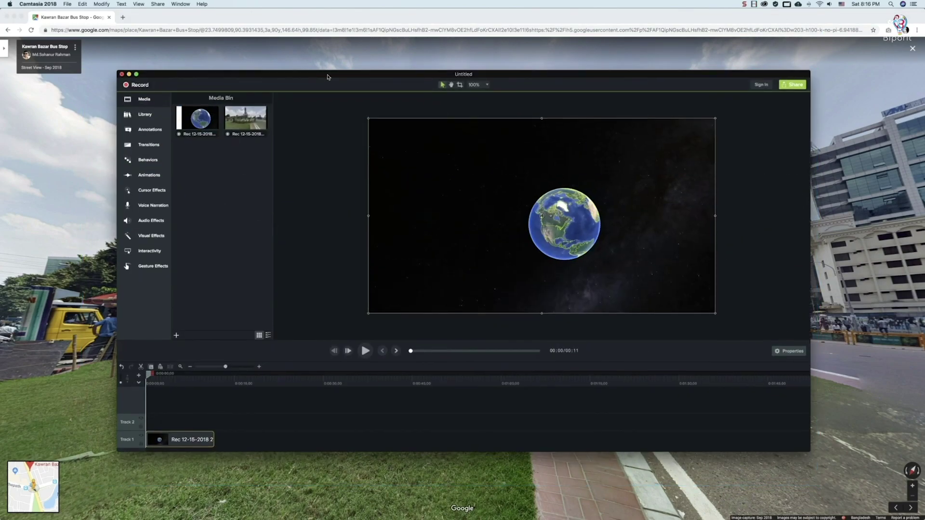
Step: Place Rec 12-15-2018 3 on Track 1 after the globe clip and reopen the recorder
{"action": "left_click_drag", "start_coordinate": [235, 133], "coordinate": [289, 438]}
{"action": "left_click_drag", "start_coordinate": [314, 380], "coordinate": [357, 383]}
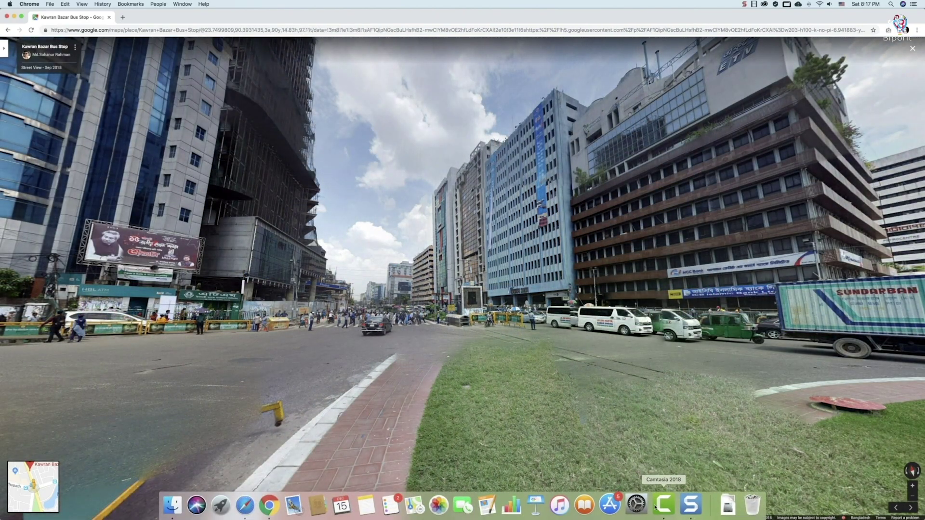
{"action": "left_click", "coordinate": [663, 504]}
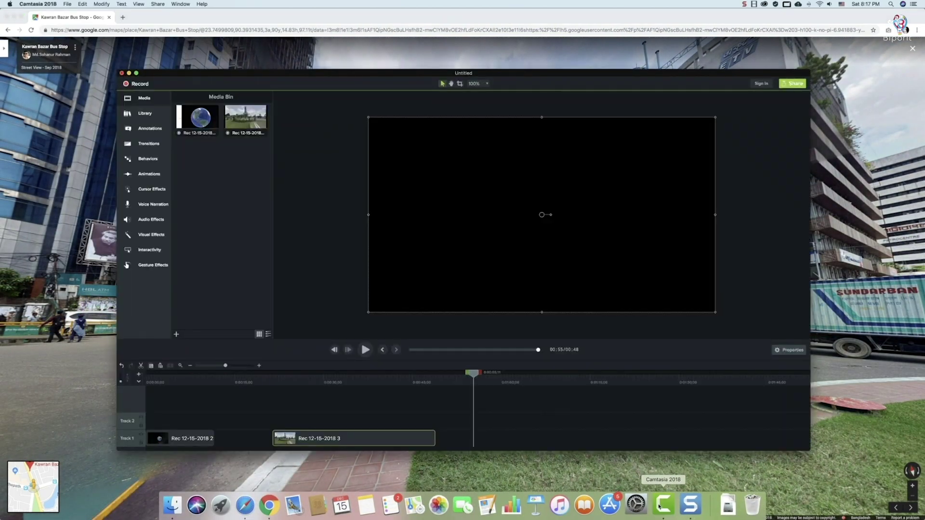
{"action": "left_click", "coordinate": [138, 85]}
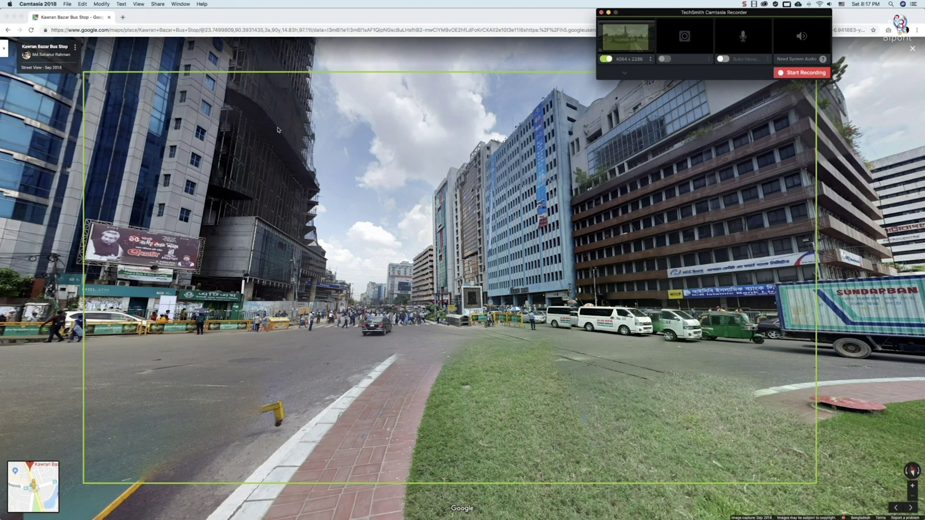
Step: Record a zoom toward the vans in Street View, add the clip to Track 1, and show its properties
{"action": "left_click", "coordinate": [793, 73]}
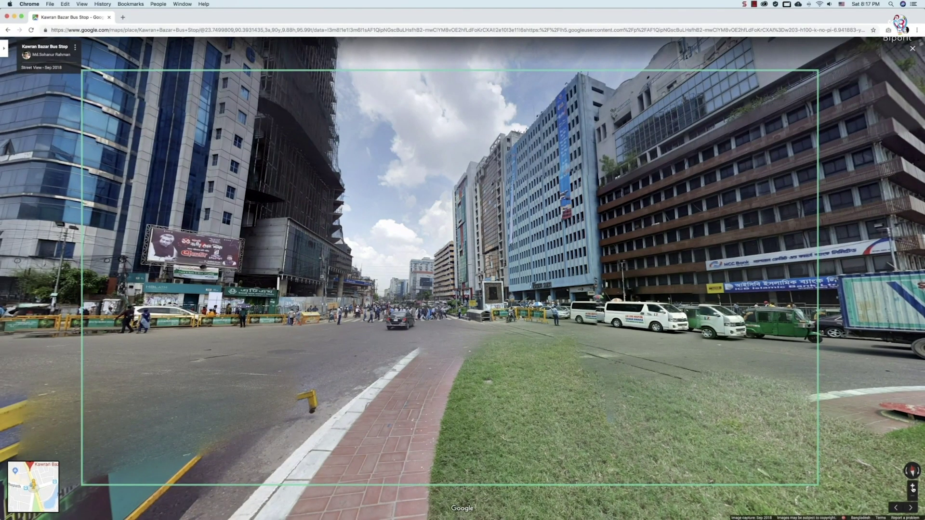
{"action": "left_click", "coordinate": [912, 486]}
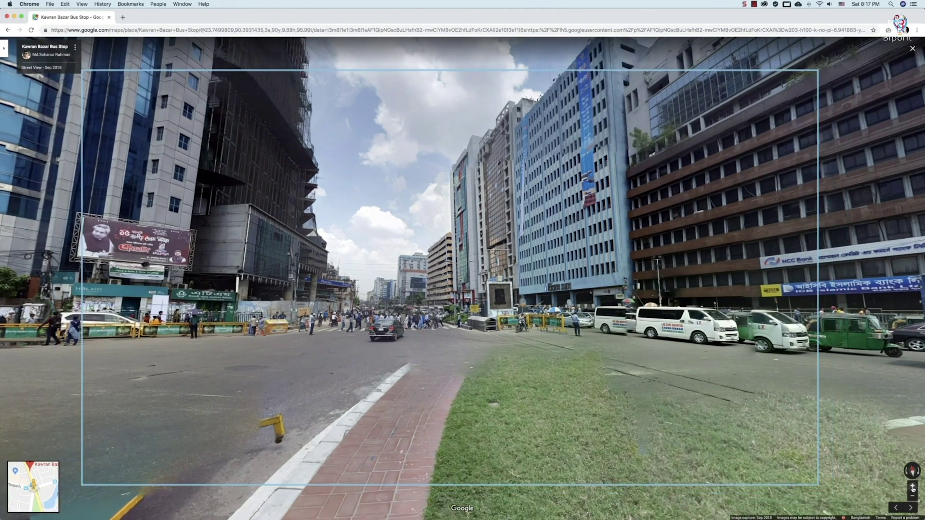
{"action": "left_click", "coordinate": [754, 4]}
{"action": "left_click", "coordinate": [775, 14]}
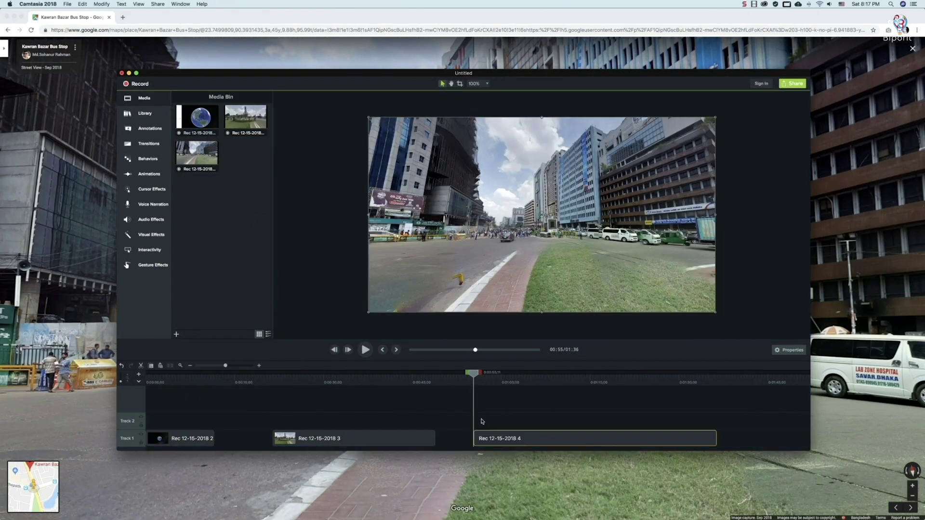
{"action": "left_click", "coordinate": [143, 191]}
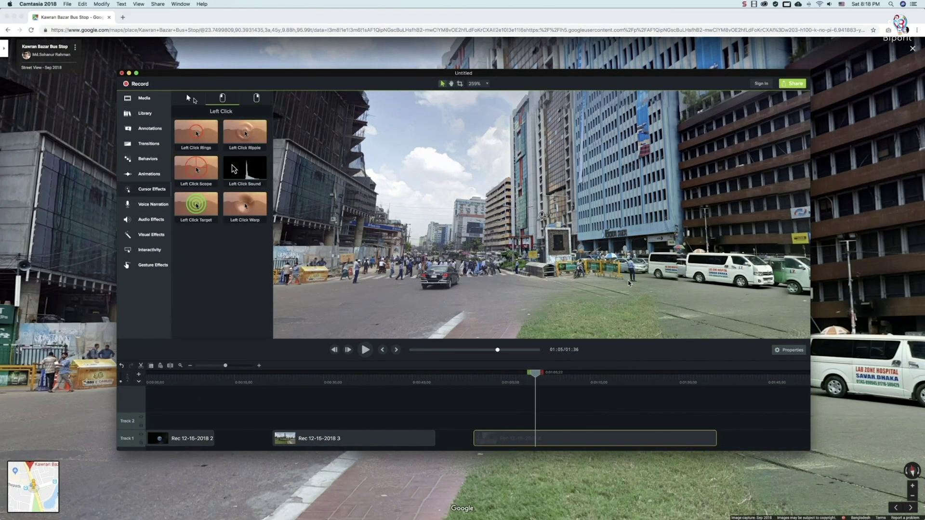
{"action": "left_click", "coordinate": [789, 349]}
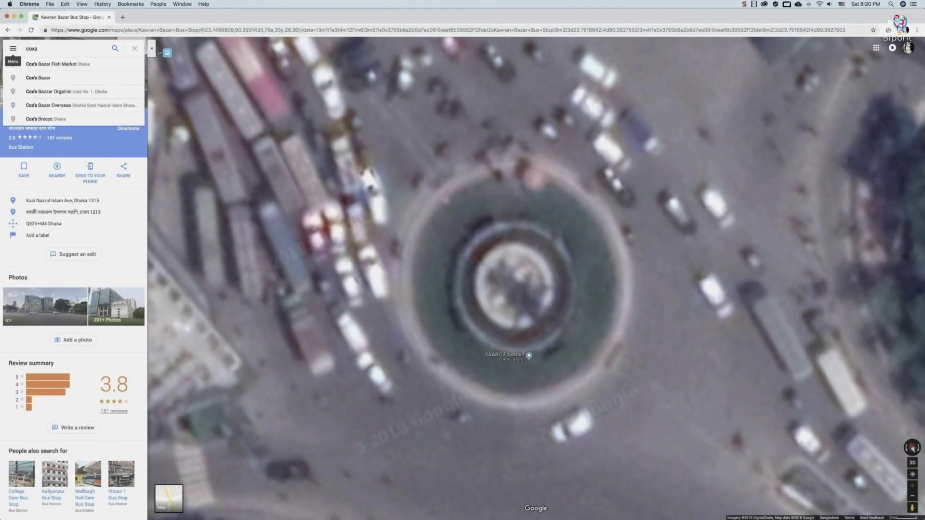
Step: Open the Cox's Bazar Street View and turn it from the road to face the beach
{"action": "key", "text": "Return"}
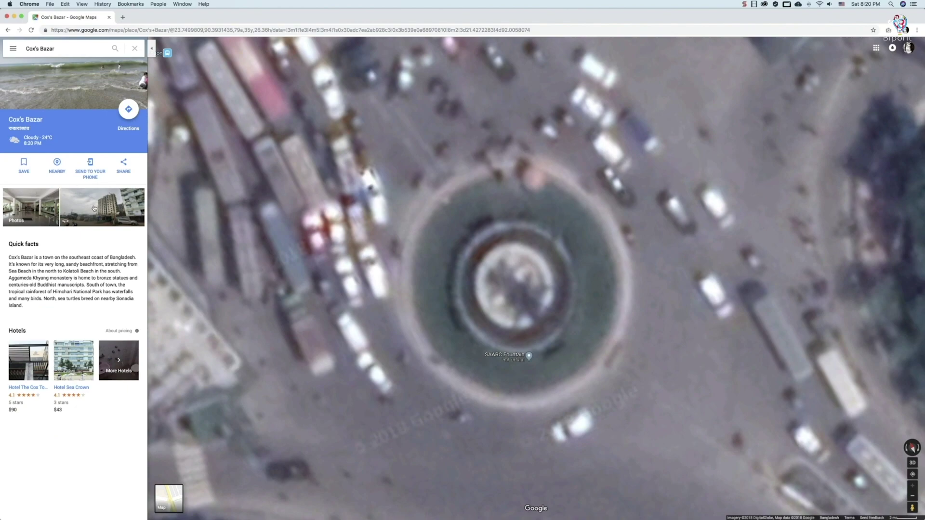
{"action": "left_click", "coordinate": [94, 208]}
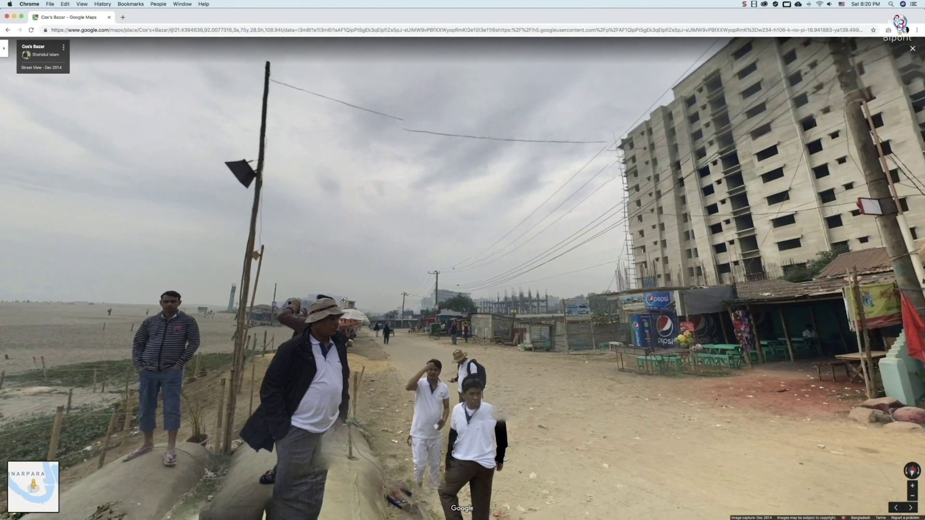
{"action": "left_click_drag", "start_coordinate": [343, 301], "coordinate": [419, 312]}
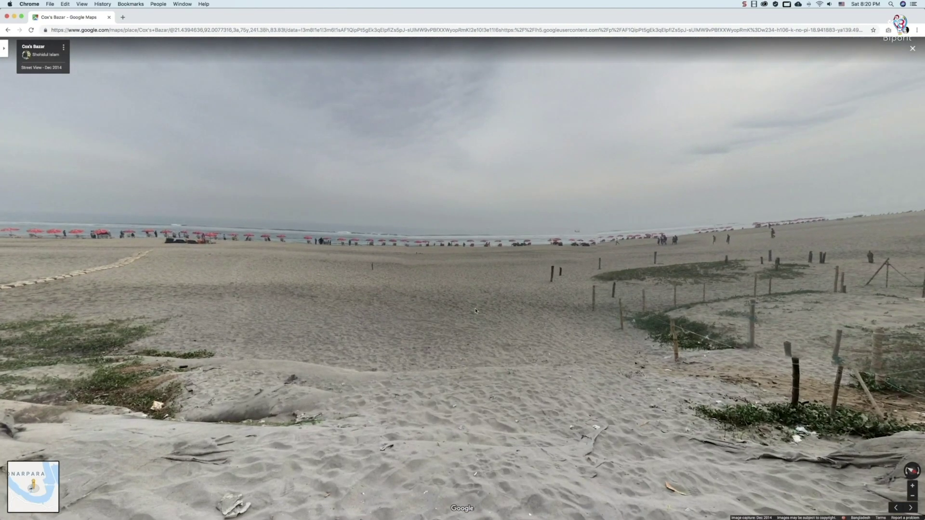
{"action": "left_click_drag", "start_coordinate": [475, 310], "coordinate": [461, 324]}
Step: Open the recorder and set a 16:9 preset capture region over the beach
{"action": "left_click", "coordinate": [698, 506]}
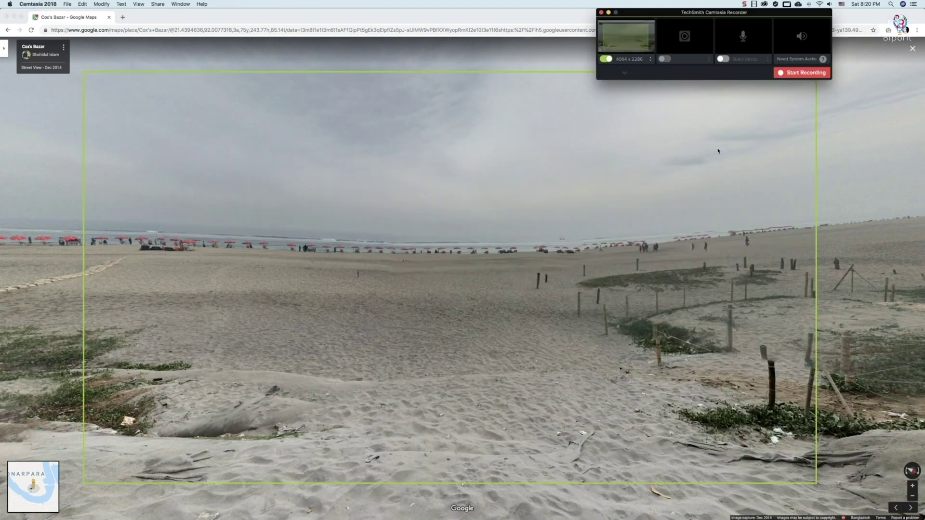
{"action": "left_click", "coordinate": [474, 501]}
{"action": "left_click", "coordinate": [475, 402]}
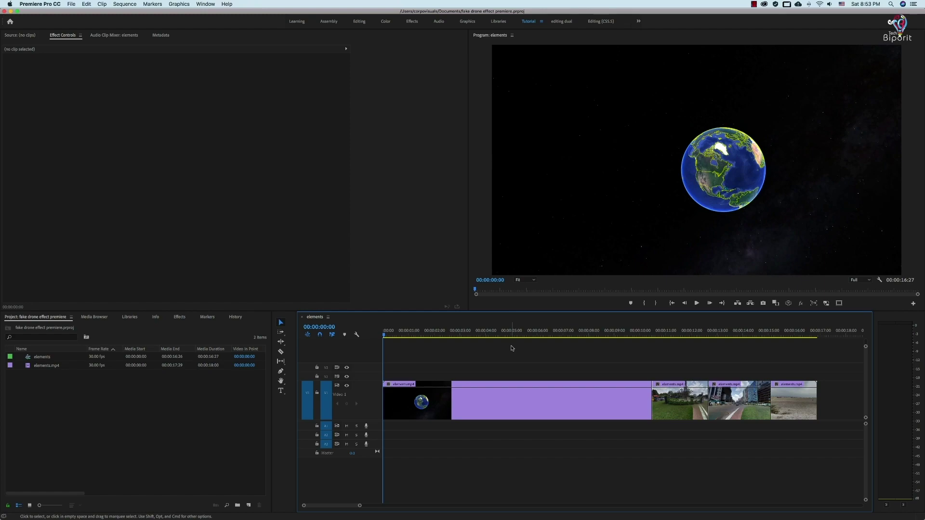
Step: Select elements.mp4 on V1, play it through, and park the playhead at 00:00:07:18
{"action": "left_click_drag", "start_coordinate": [519, 355], "coordinate": [498, 393]}
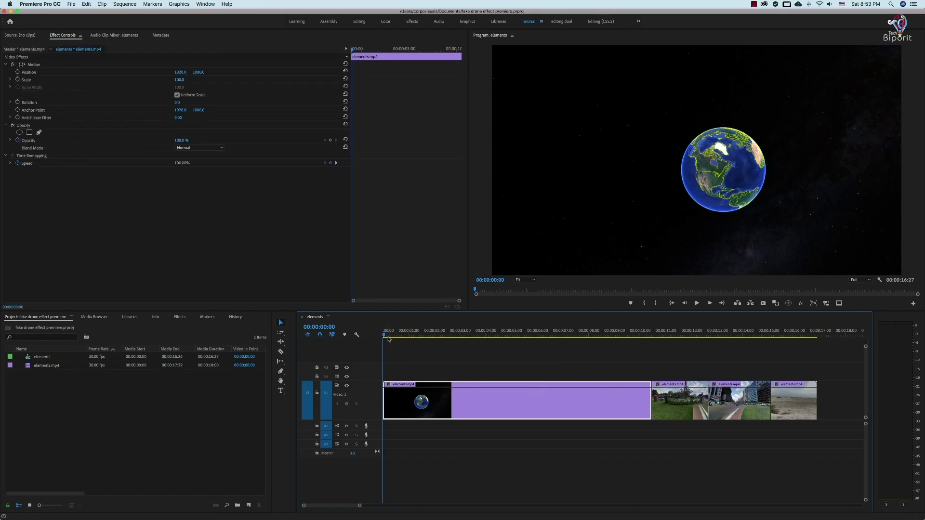
{"action": "key", "text": "space"}
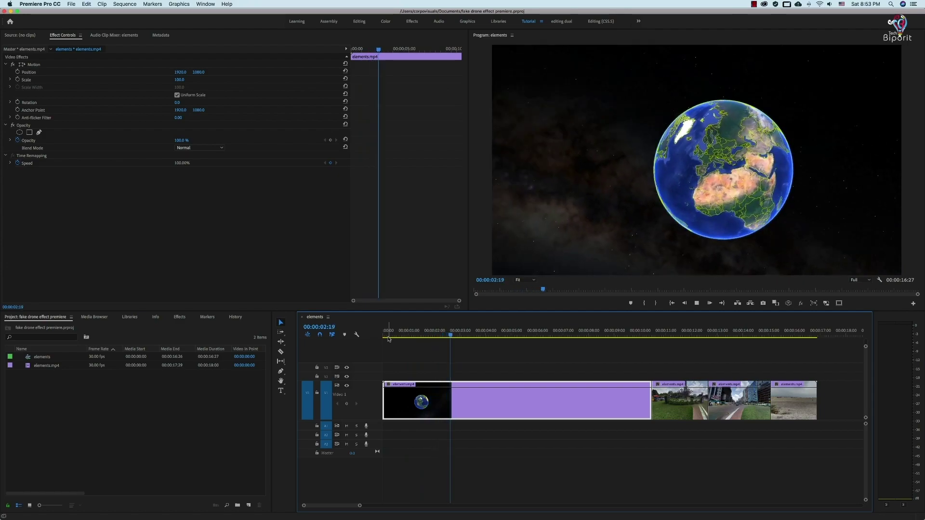
{"action": "key", "text": "space"}
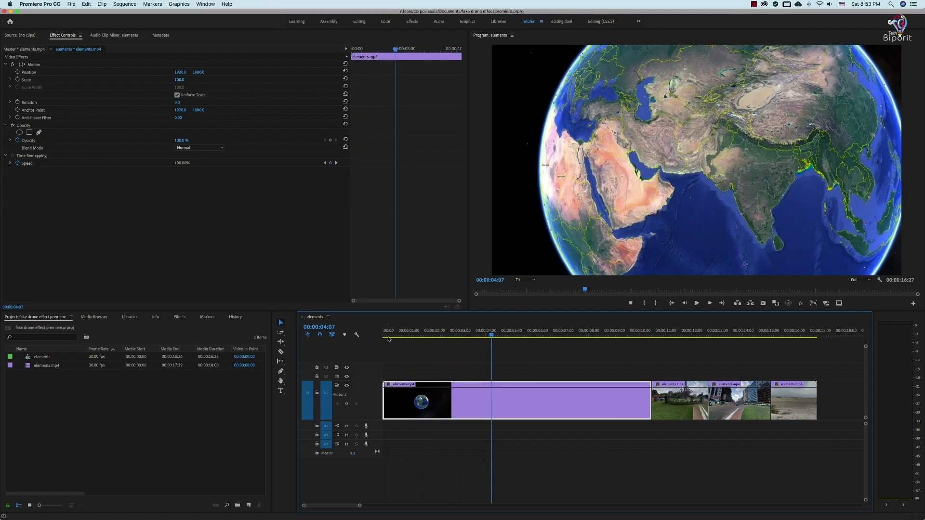
{"action": "key", "text": "l"}
{"action": "key", "text": "l"}
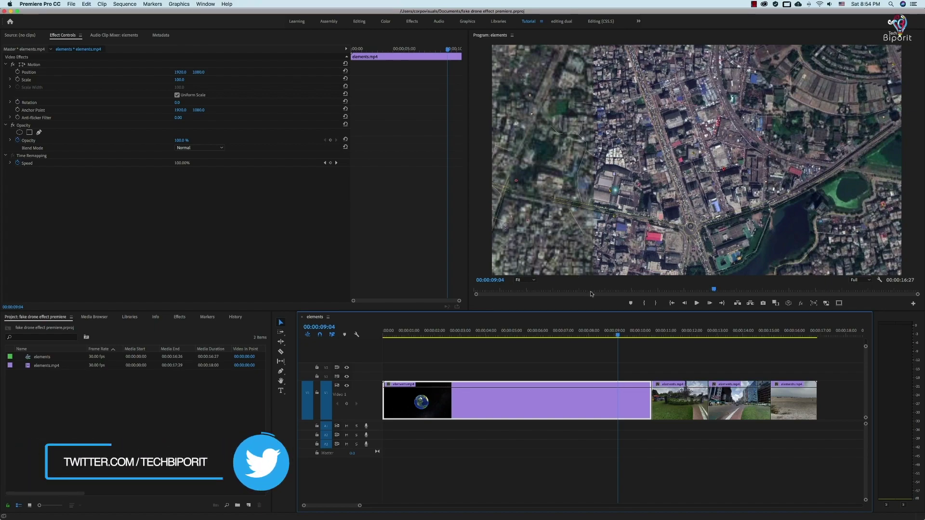
{"action": "left_click_drag", "start_coordinate": [621, 331], "coordinate": [580, 338]}
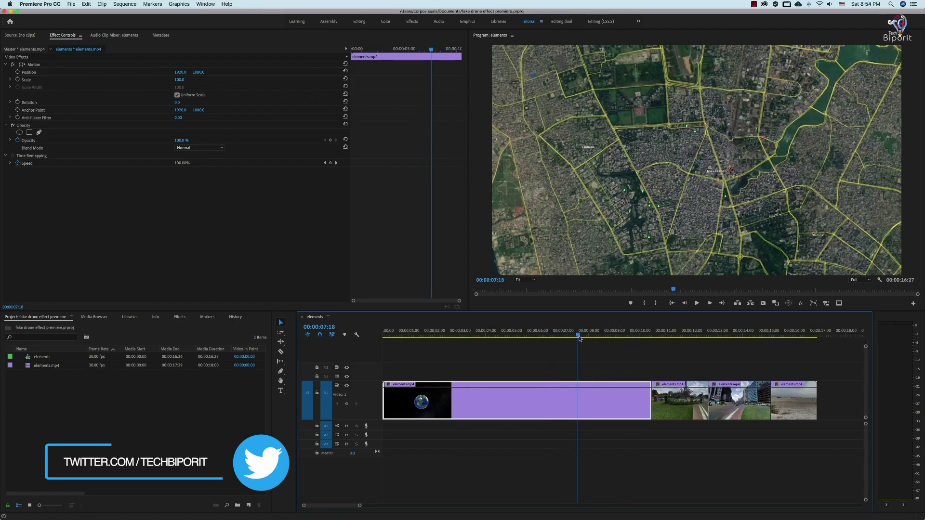
Step: Show the clip's Time Remapping speed band and add a speed keyframe at the playhead
{"action": "right_click", "coordinate": [523, 397]}
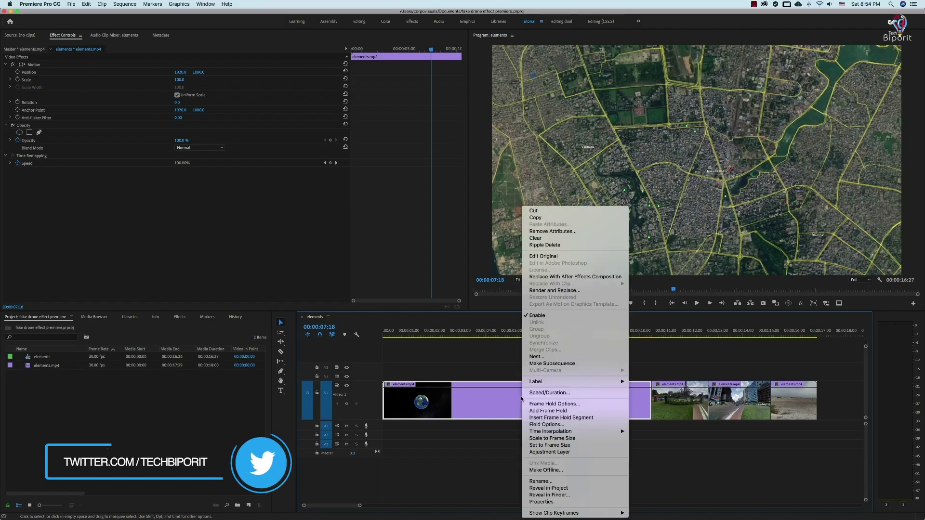
{"action": "mouse_move", "coordinate": [602, 513]}
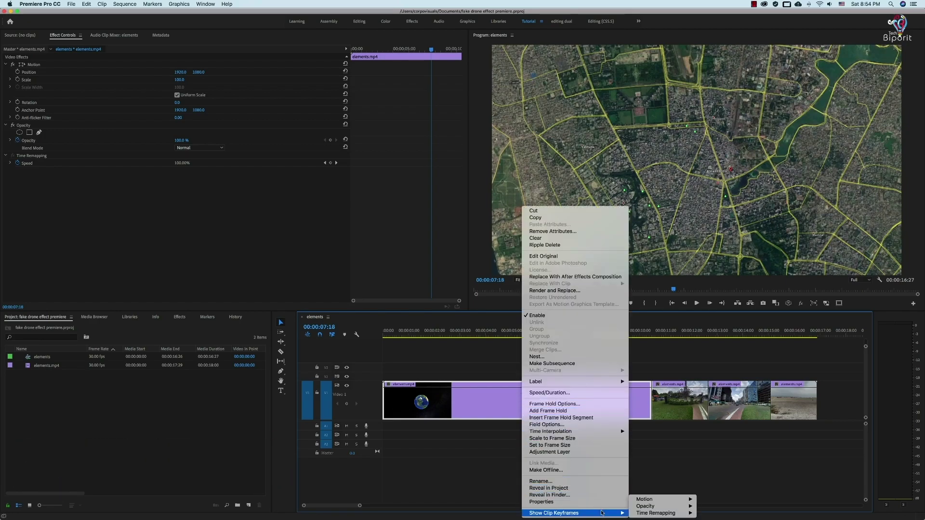
{"action": "mouse_move", "coordinate": [661, 514]}
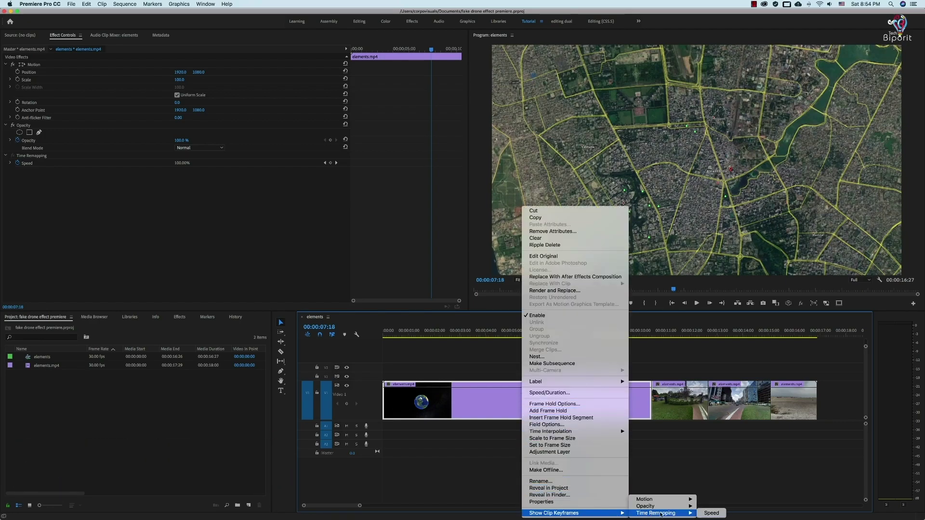
{"action": "left_click", "coordinate": [711, 513]}
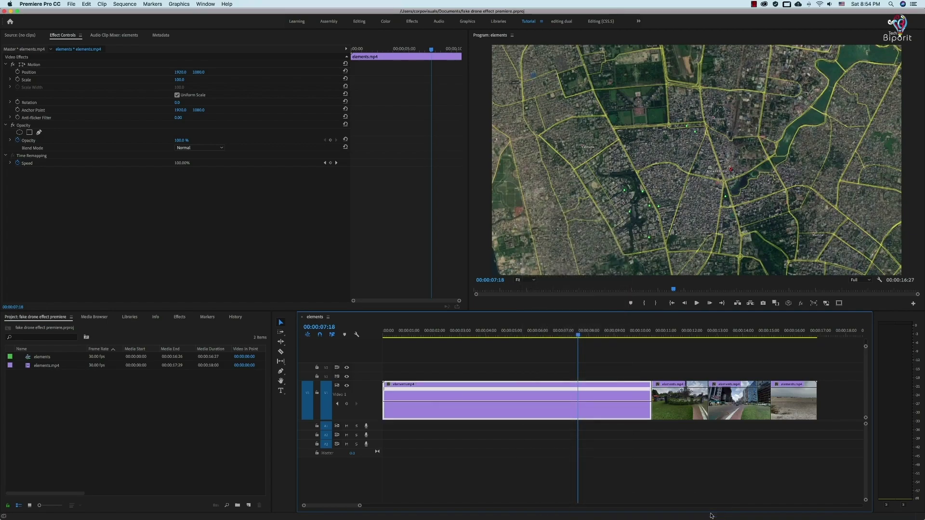
{"action": "left_click", "coordinate": [578, 401], "text": "super"}
Step: Add a second speed keyframe, split it into a ramp, and select the keyframe at 00:00:07:29
{"action": "key", "text": "space"}
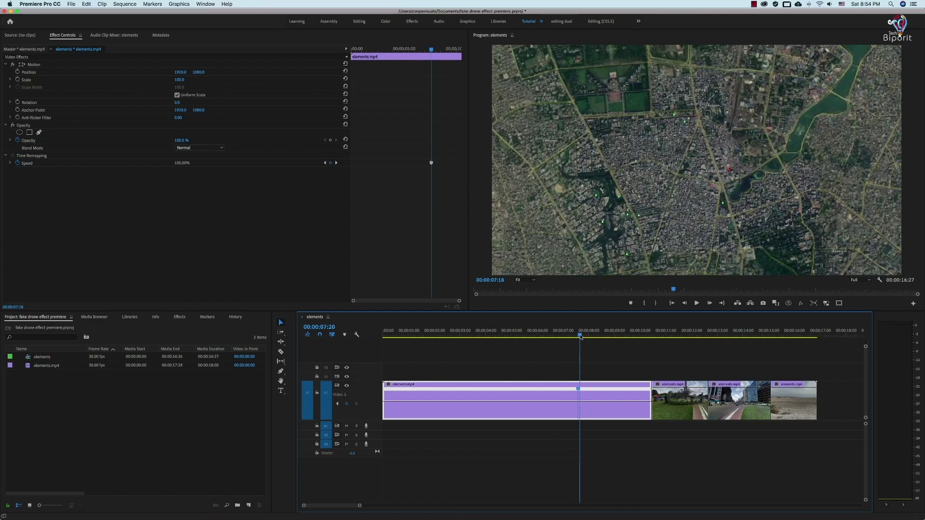
{"action": "key", "text": "space"}
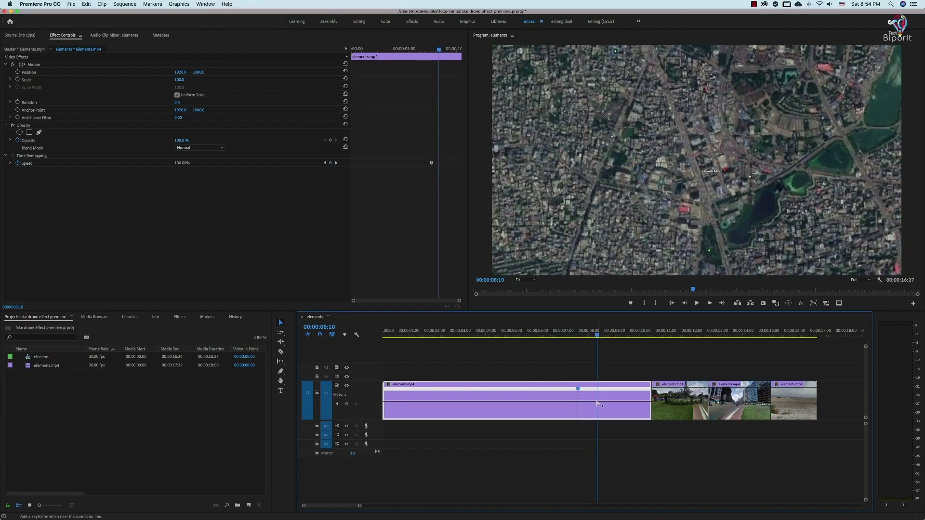
{"action": "left_click", "coordinate": [597, 401], "text": "super"}
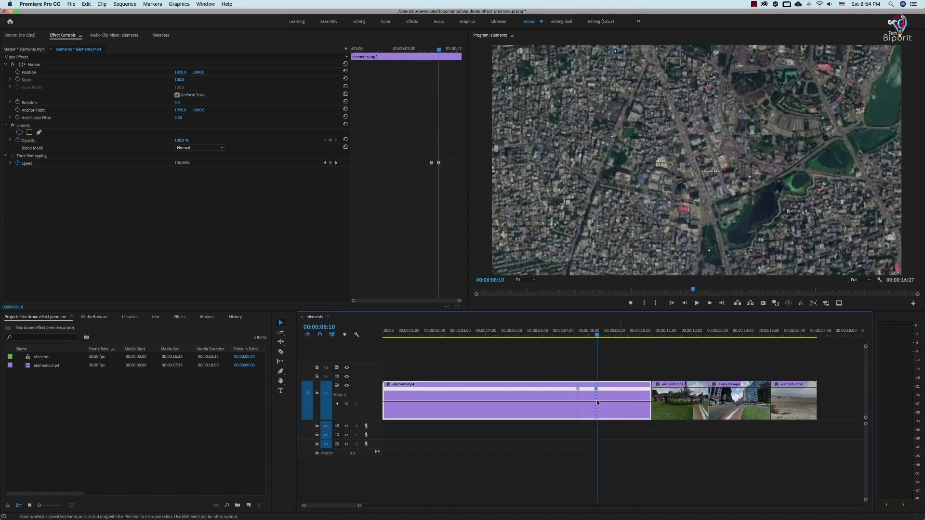
{"action": "left_click_drag", "start_coordinate": [617, 401], "coordinate": [624, 400]}
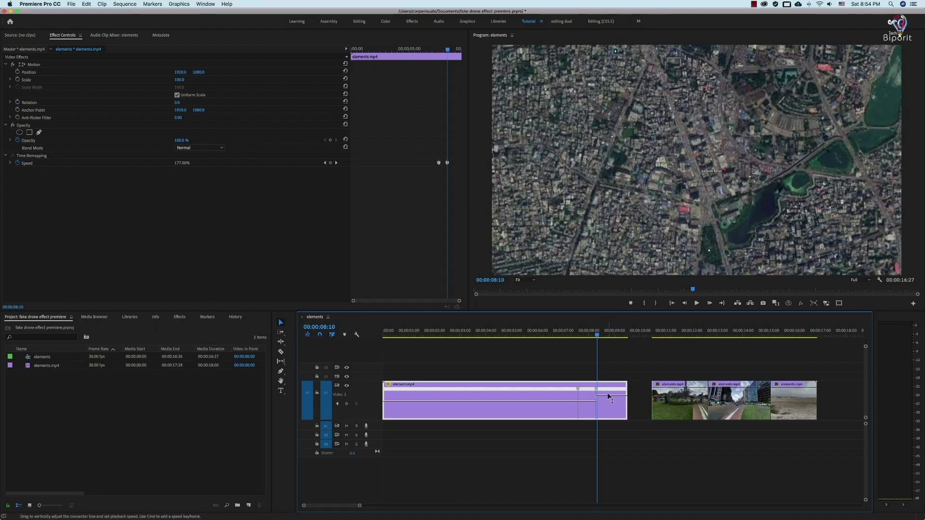
{"action": "left_click", "coordinate": [588, 335]}
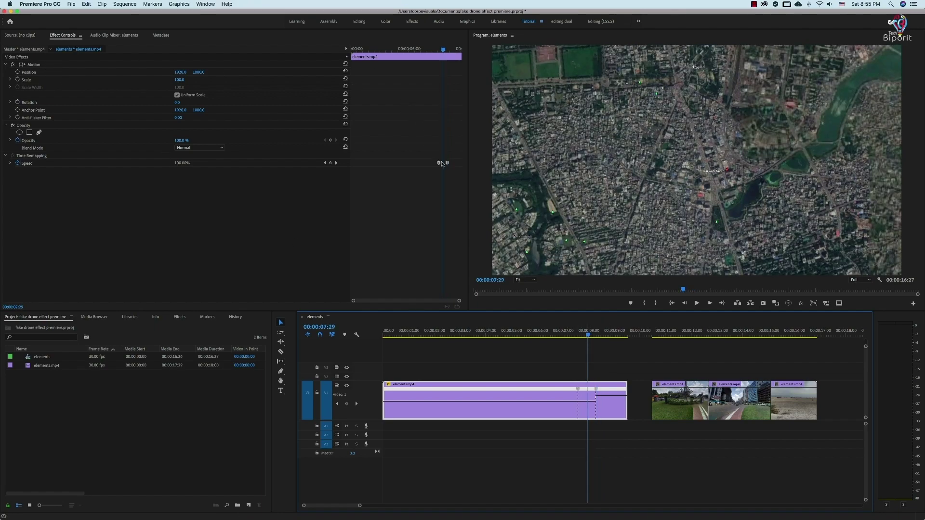
{"action": "left_click", "coordinate": [438, 163]}
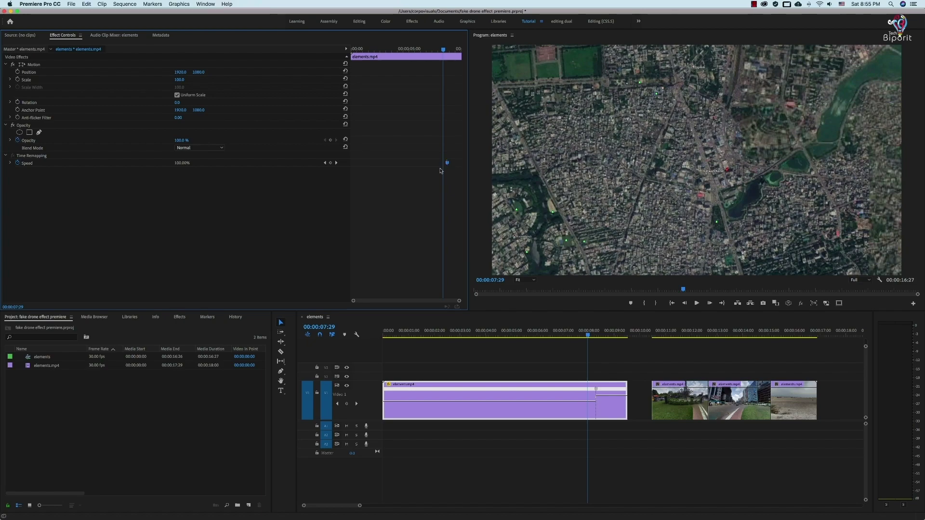
Step: Raise the zoom clip's speed ramp from 177% up to about 225%
{"action": "left_click_drag", "start_coordinate": [446, 163], "coordinate": [376, 170]}
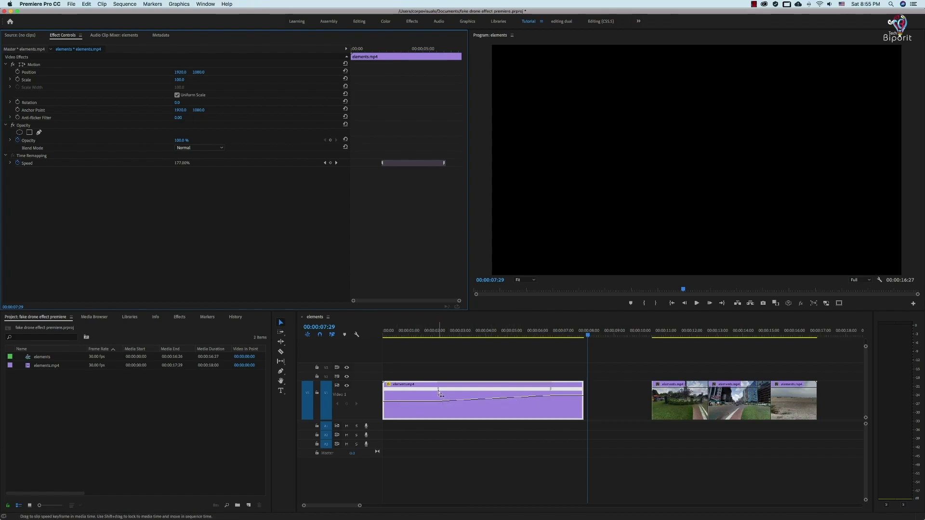
{"action": "left_click_drag", "start_coordinate": [439, 394], "coordinate": [381, 394]}
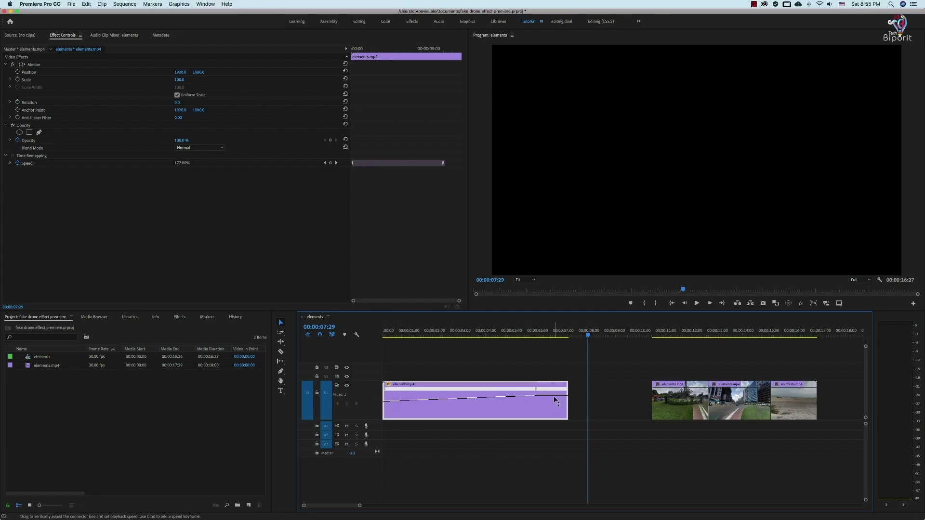
{"action": "left_click_drag", "start_coordinate": [554, 396], "coordinate": [554, 393]}
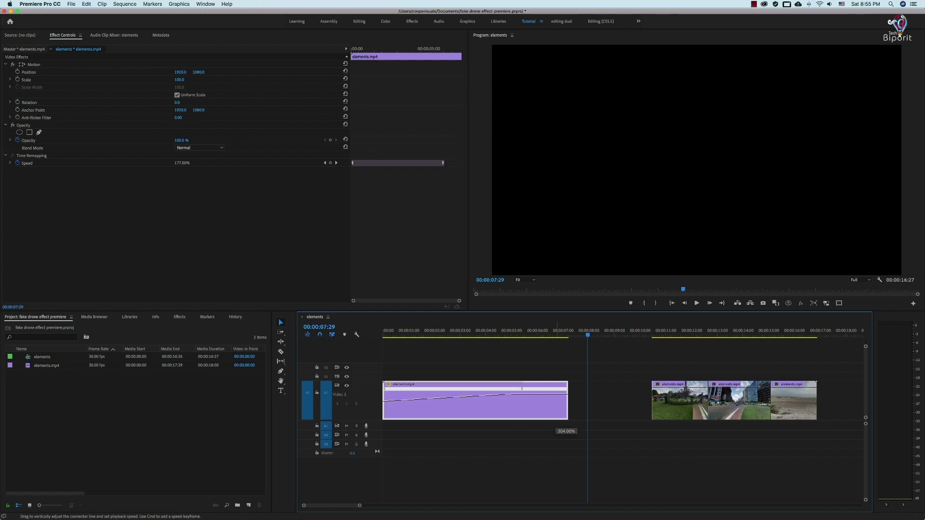
{"action": "left_click_drag", "start_coordinate": [554, 394], "coordinate": [553, 389]}
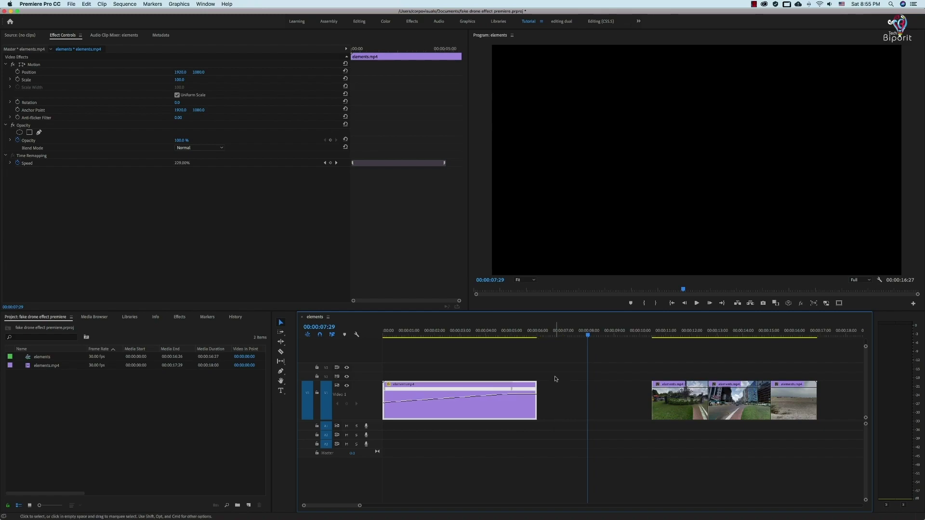
Step: Play back from the start, then trim the zoom clip's end to 00:00:05:20
{"action": "key", "text": "Home"}
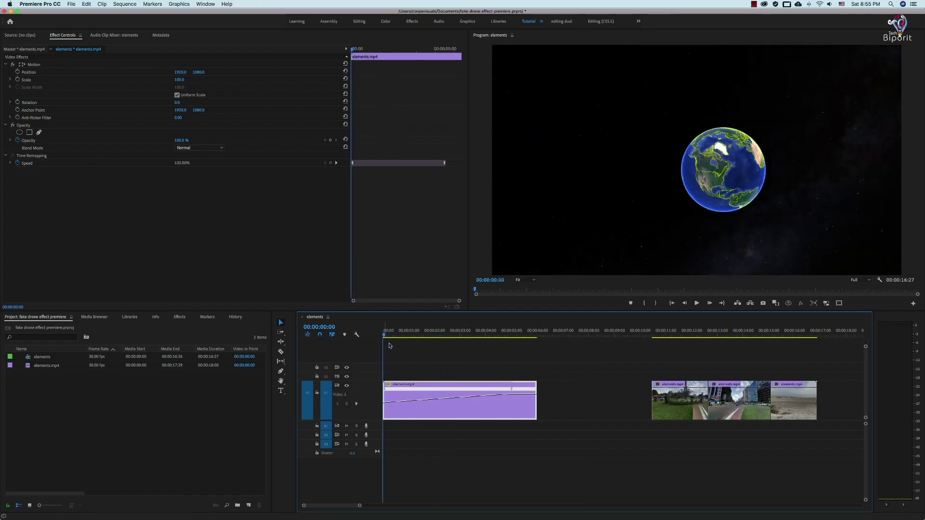
{"action": "key", "text": "space"}
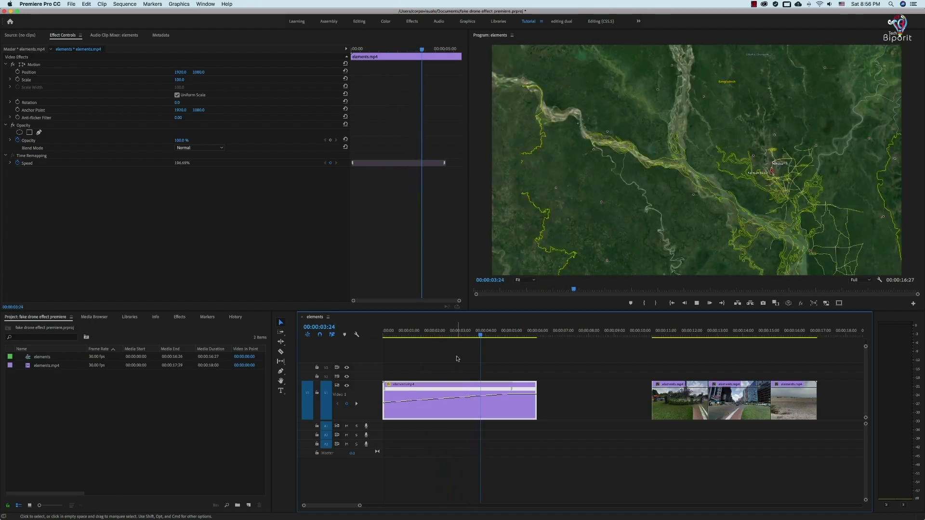
{"action": "key", "text": "space"}
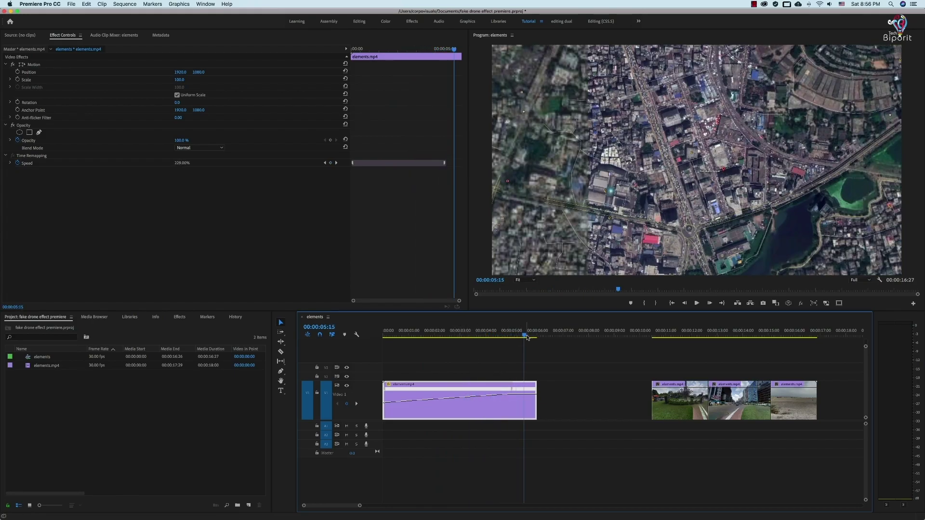
{"action": "left_click", "coordinate": [527, 337]}
{"action": "left_click_drag", "start_coordinate": [536, 396], "coordinate": [529, 397]}
{"action": "left_click", "coordinate": [576, 403]}
Step: Ripple-delete the gap after the zoom clip and zoom in on the cut
{"action": "right_click", "coordinate": [576, 404]}
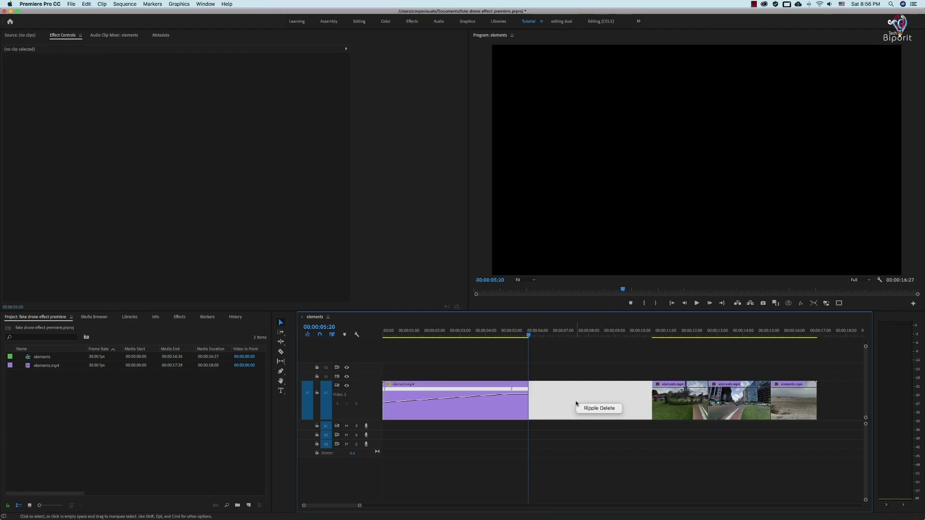
{"action": "left_click", "coordinate": [592, 408]}
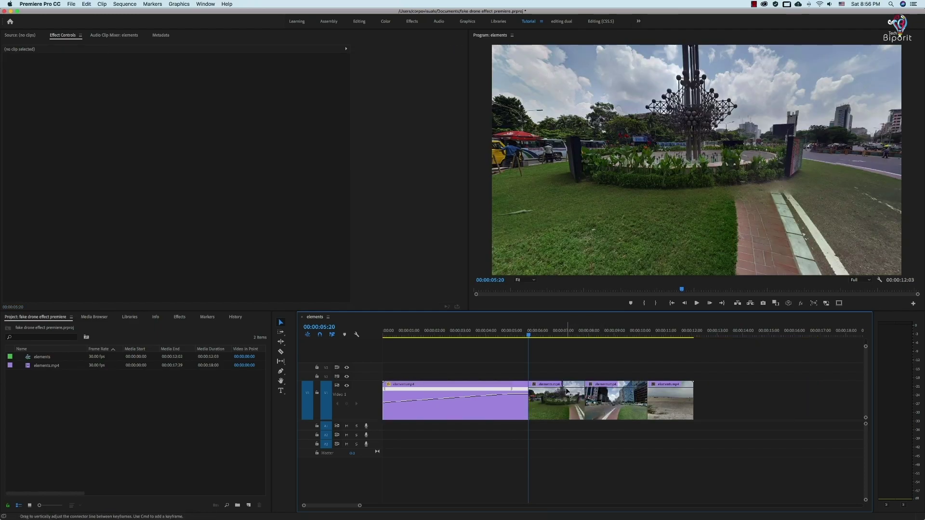
{"action": "key", "text": "="}
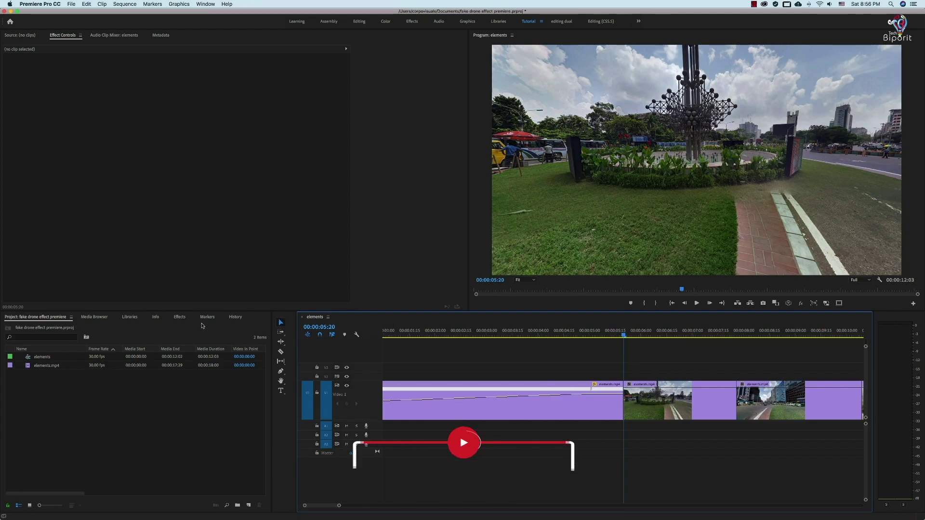
Step: Apply Cross Zoom from Video Transitions > Zoom to the cut into the first Street View clip
{"action": "left_click", "coordinate": [180, 317]}
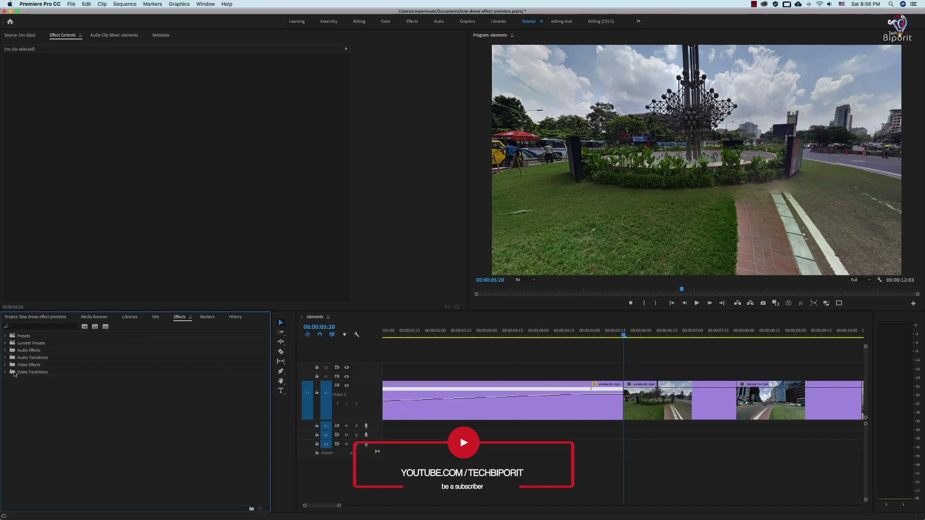
{"action": "left_click", "coordinate": [5, 372]}
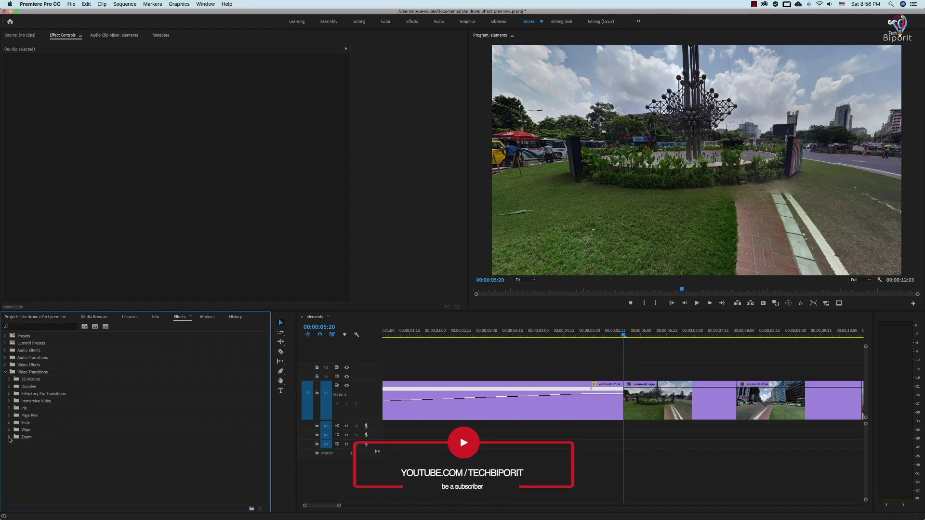
{"action": "left_click", "coordinate": [9, 438]}
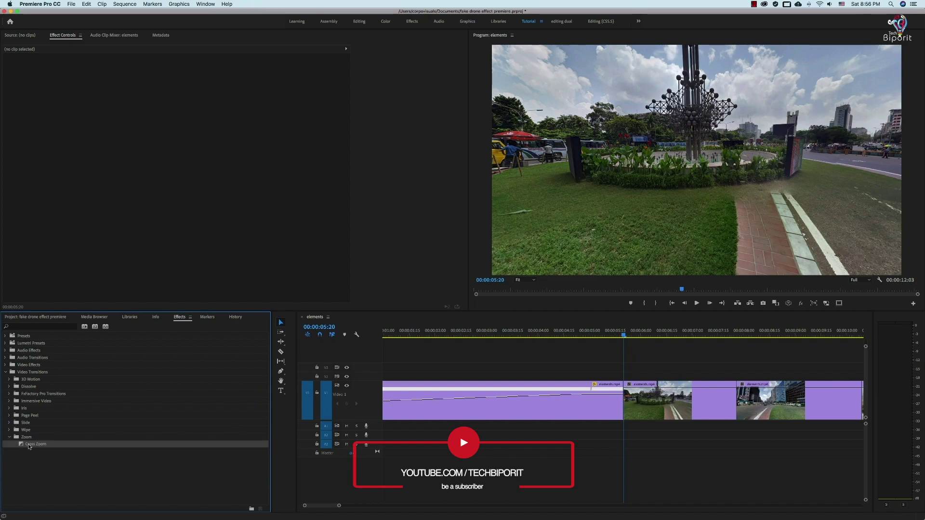
{"action": "left_click_drag", "start_coordinate": [29, 446], "coordinate": [623, 404]}
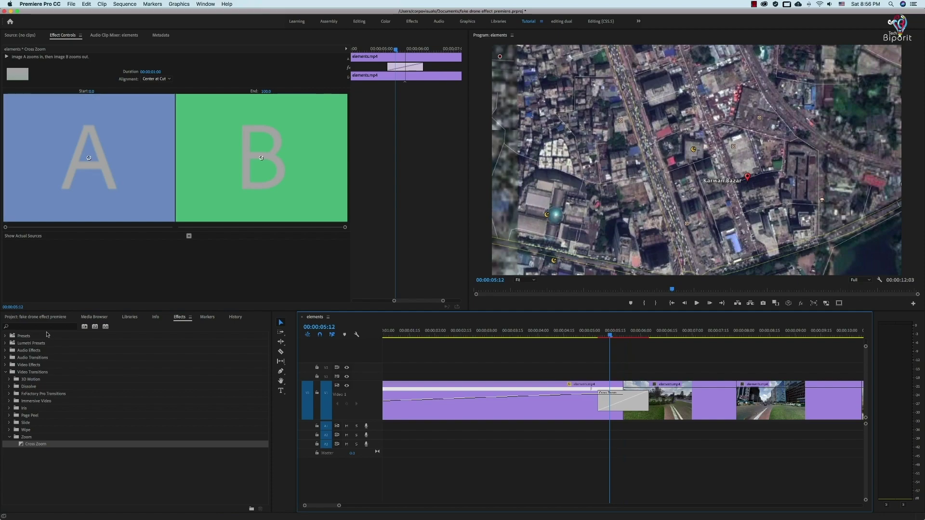
Step: Create a new Adjustment Layer in the Project panel with default settings
{"action": "left_click", "coordinate": [35, 318]}
{"action": "right_click", "coordinate": [53, 409]}
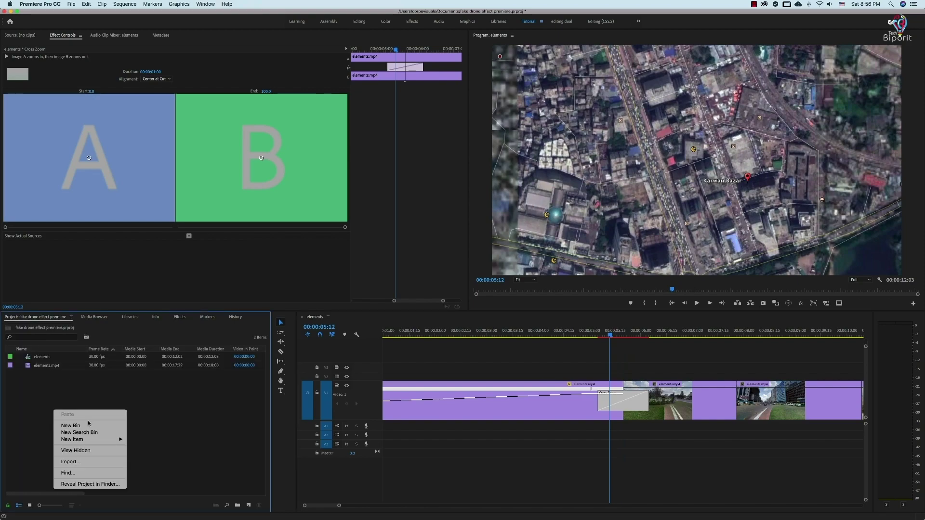
{"action": "mouse_move", "coordinate": [93, 440]}
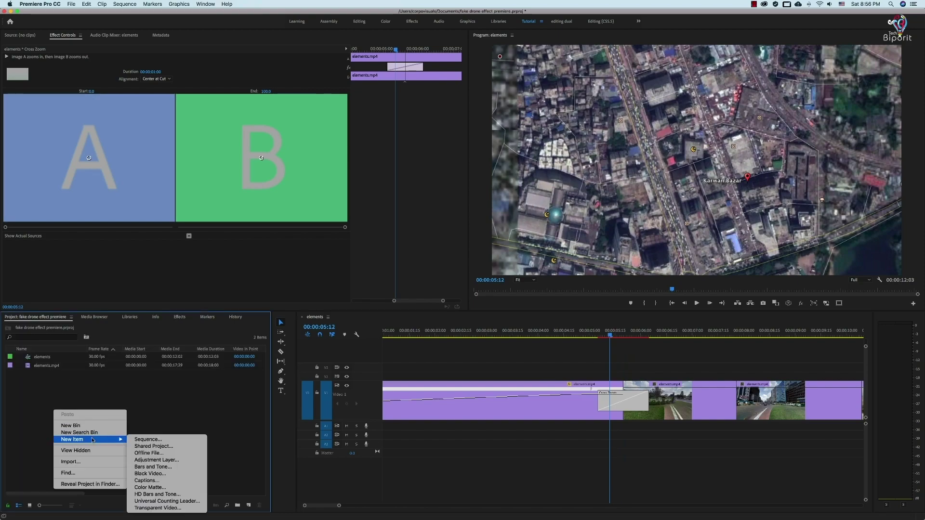
{"action": "left_click", "coordinate": [173, 460]}
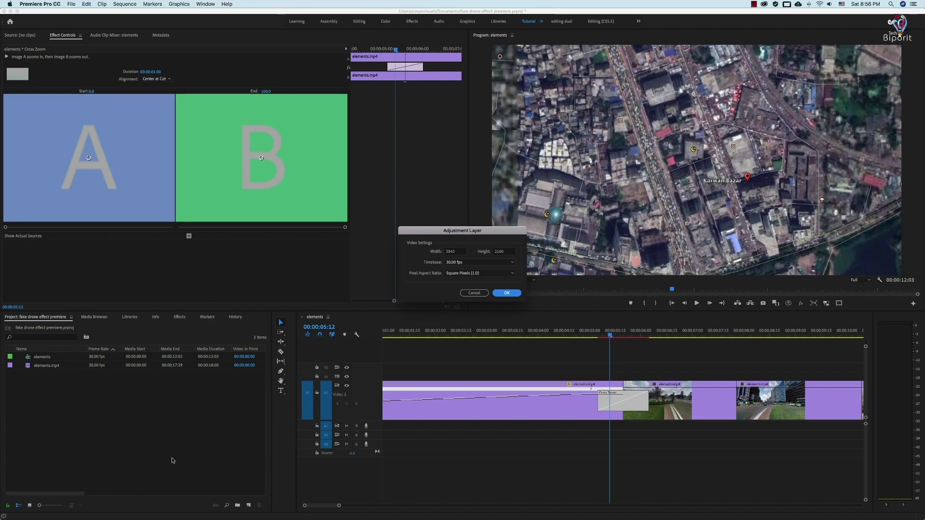
{"action": "key", "text": "Return"}
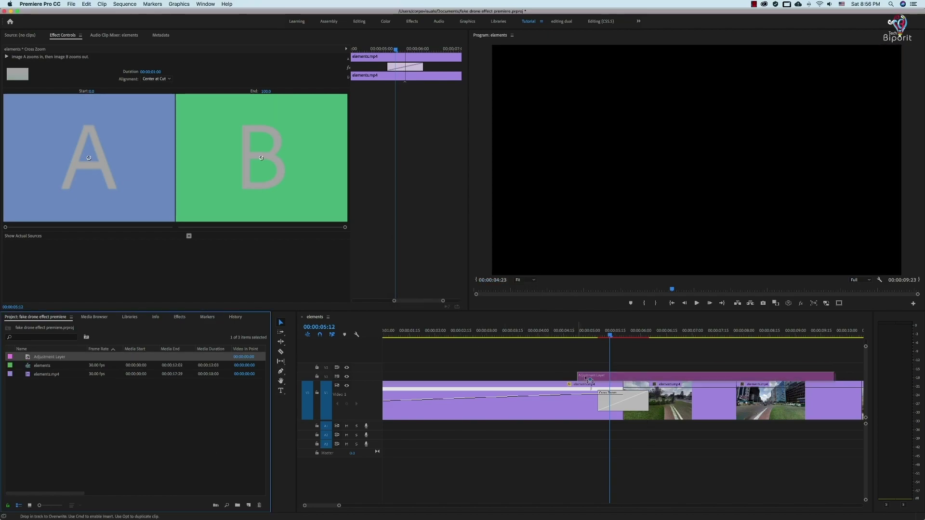
Step: Place the adjustment layer on V2 above the Cross Zoom and trim it to the transition
{"action": "left_click_drag", "start_coordinate": [27, 359], "coordinate": [605, 376]}
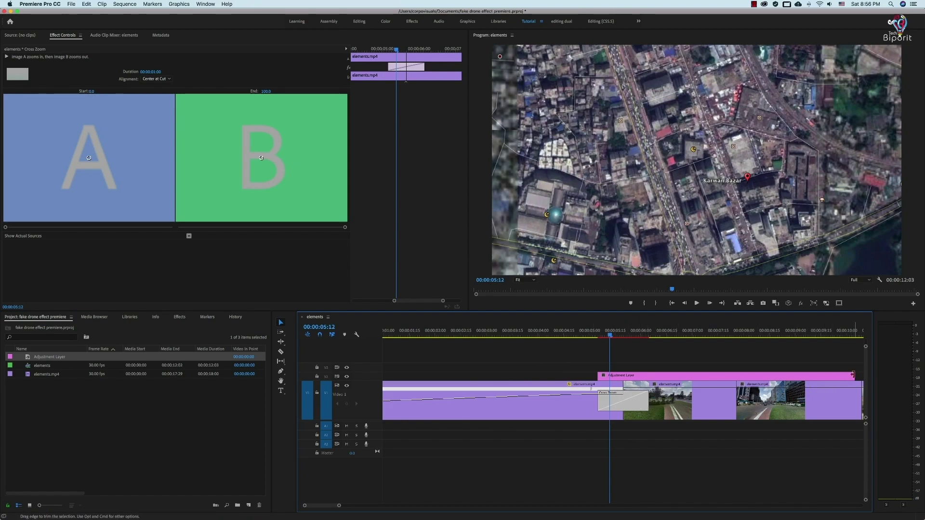
{"action": "left_click_drag", "start_coordinate": [853, 374], "coordinate": [649, 375]}
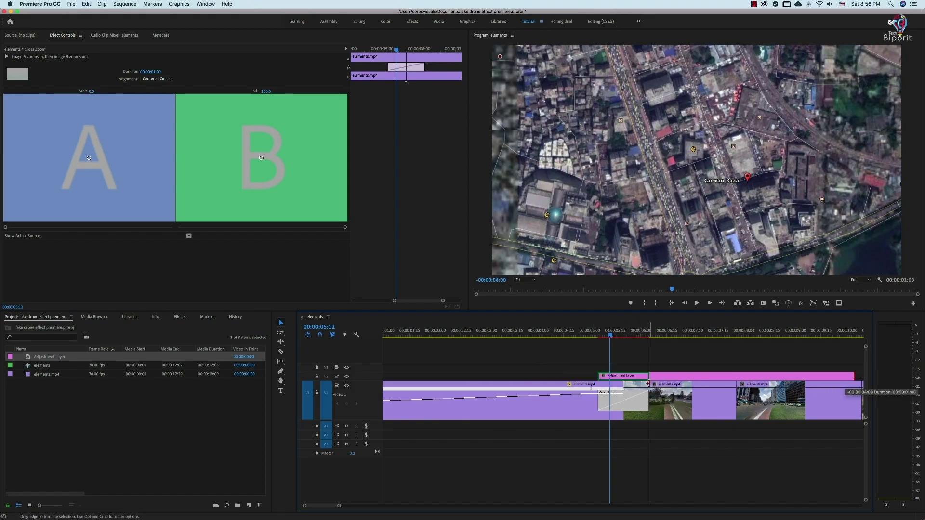
{"action": "left_click", "coordinate": [617, 334]}
Step: Search effects for 'blur' and apply Directional Blur to the adjustment layer
{"action": "left_click", "coordinate": [180, 318]}
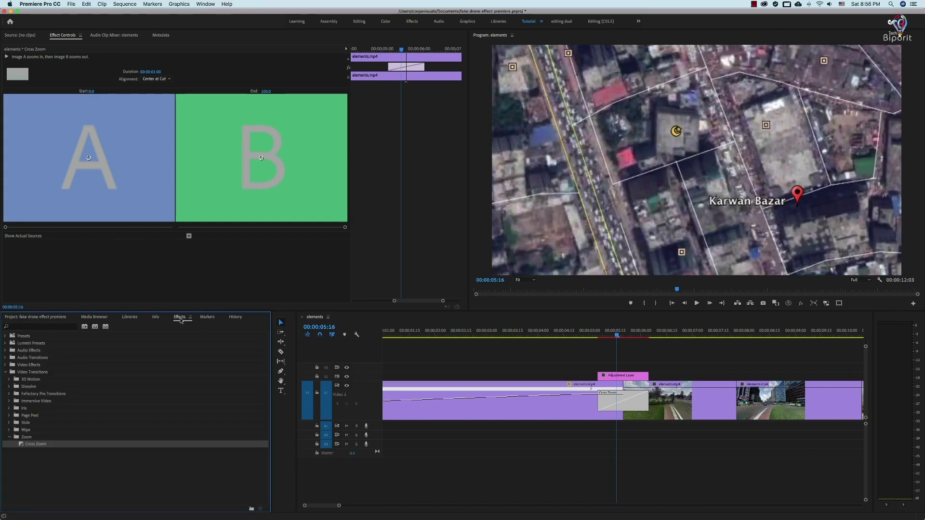
{"action": "left_click", "coordinate": [44, 326]}
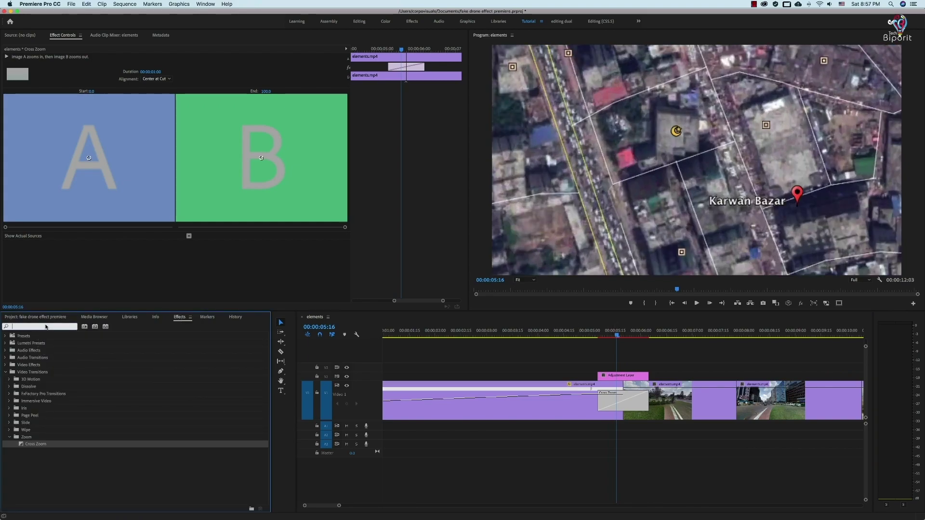
{"action": "type", "text": "blur"}
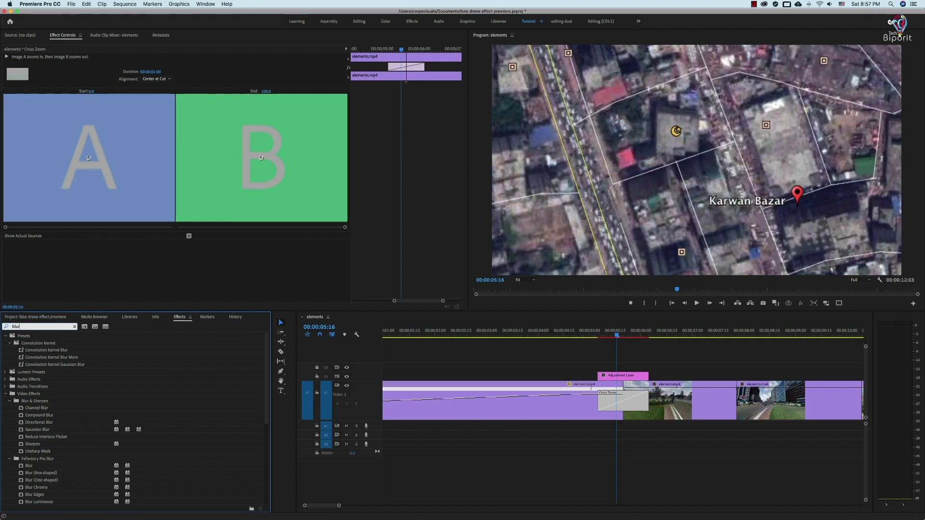
{"action": "scroll", "coordinate": [60, 436], "scroll_direction": "down", "scroll_amount": 3}
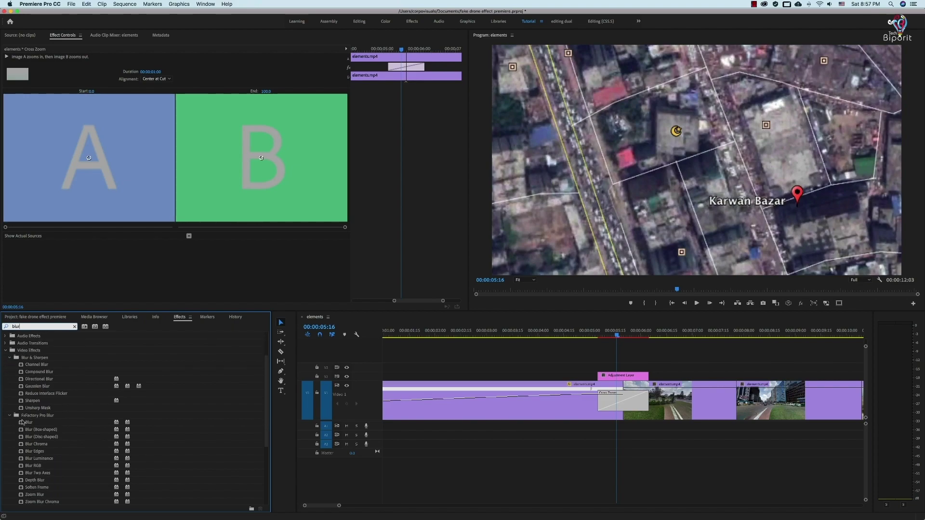
{"action": "left_click", "coordinate": [19, 350]}
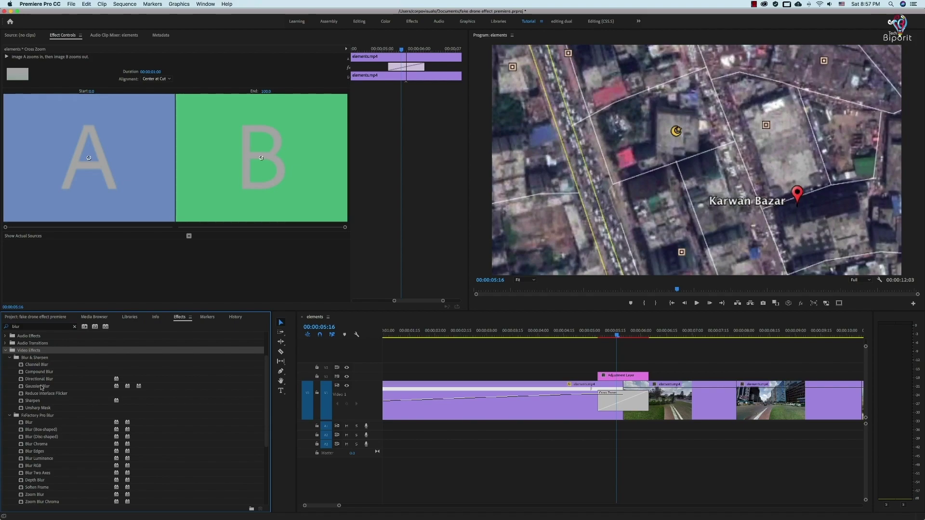
{"action": "left_click", "coordinate": [42, 380]}
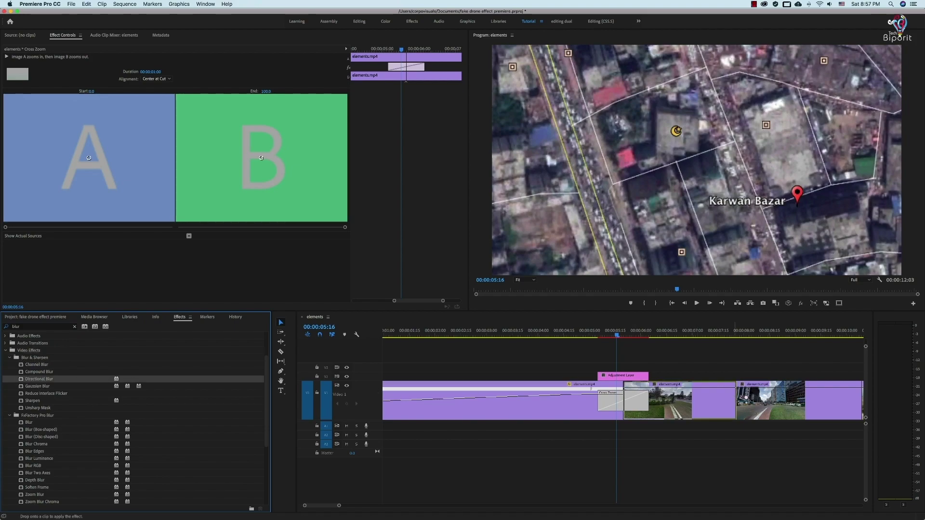
{"action": "left_click_drag", "start_coordinate": [29, 381], "coordinate": [621, 376]}
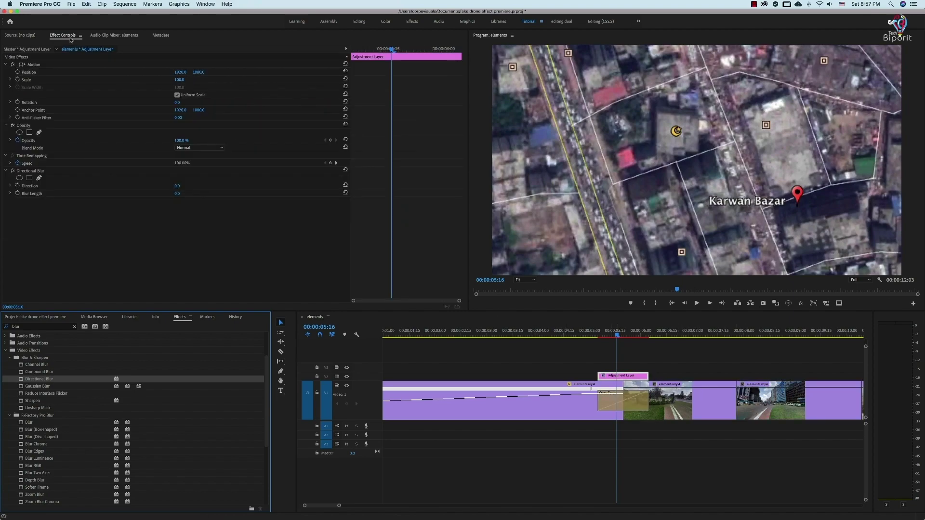
Step: Keyframe Direction at 20° and Blur Length at the transition's middle
{"action": "left_click_drag", "start_coordinate": [618, 336], "coordinate": [627, 339]}
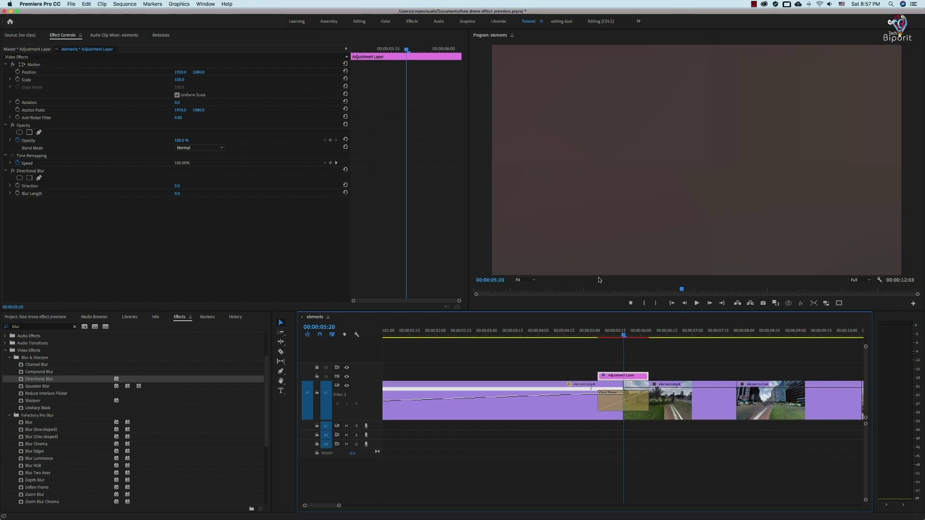
{"action": "key", "text": "Left"}
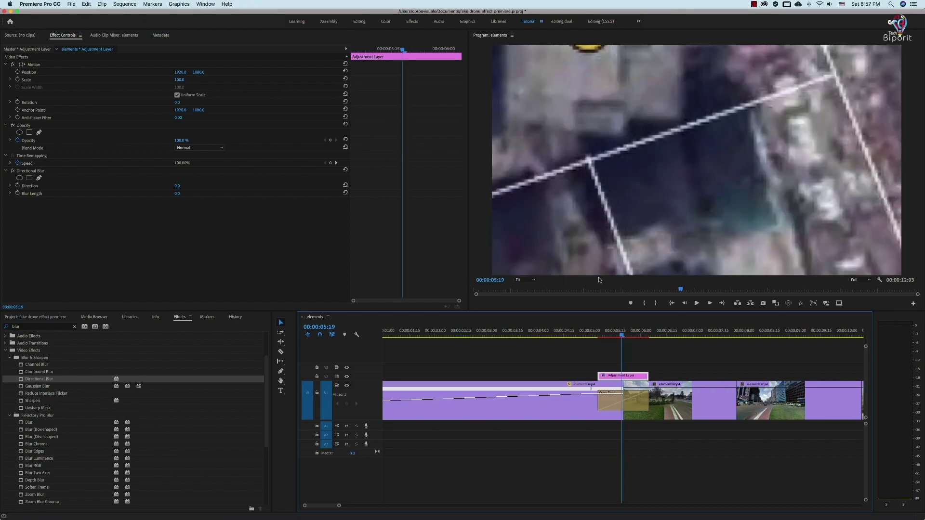
{"action": "left_click", "coordinate": [17, 185]}
{"action": "left_click", "coordinate": [17, 193]}
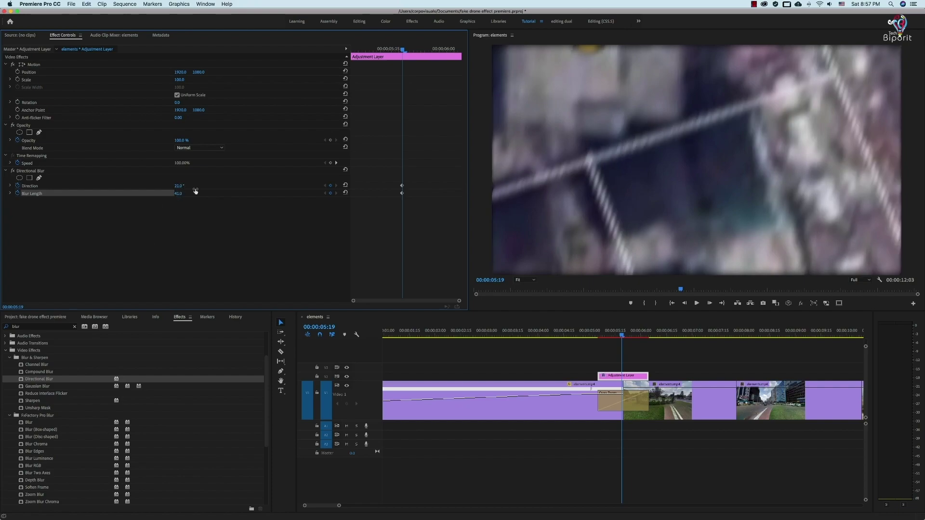
{"action": "left_click", "coordinate": [176, 186]}
{"action": "type", "text": "0"}
{"action": "key", "text": "Return"}
Step: Add zero-value blur keyframes at the layer's start and end
{"action": "left_click_drag", "start_coordinate": [402, 50], "coordinate": [347, 70]}
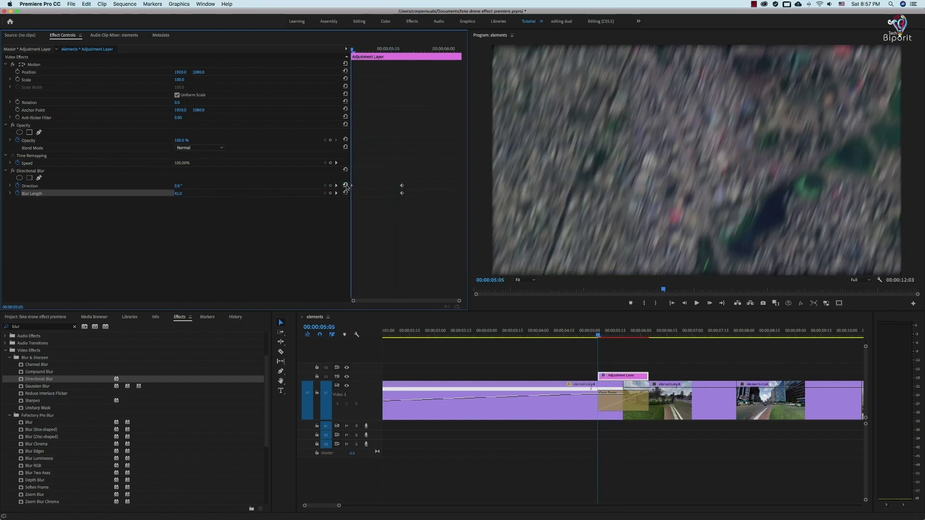
{"action": "left_click", "coordinate": [345, 192]}
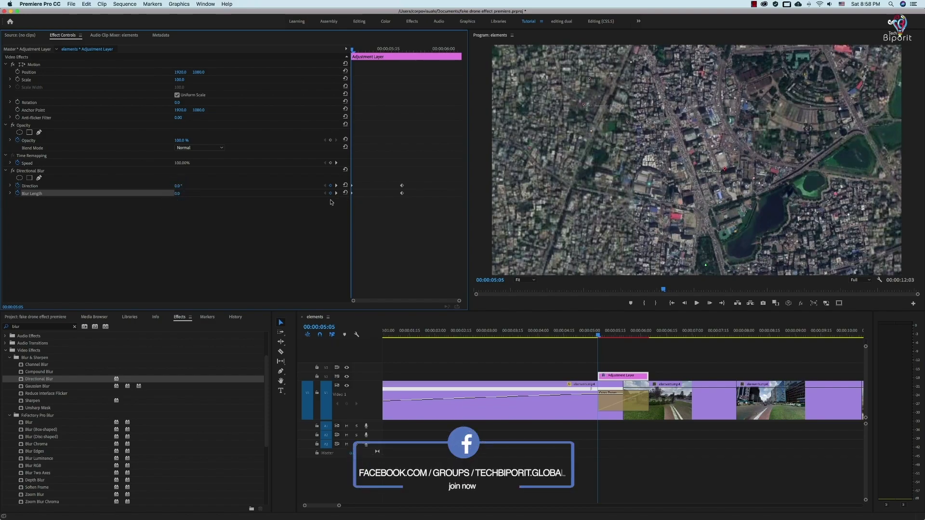
{"action": "left_click_drag", "start_coordinate": [375, 50], "coordinate": [450, 67]}
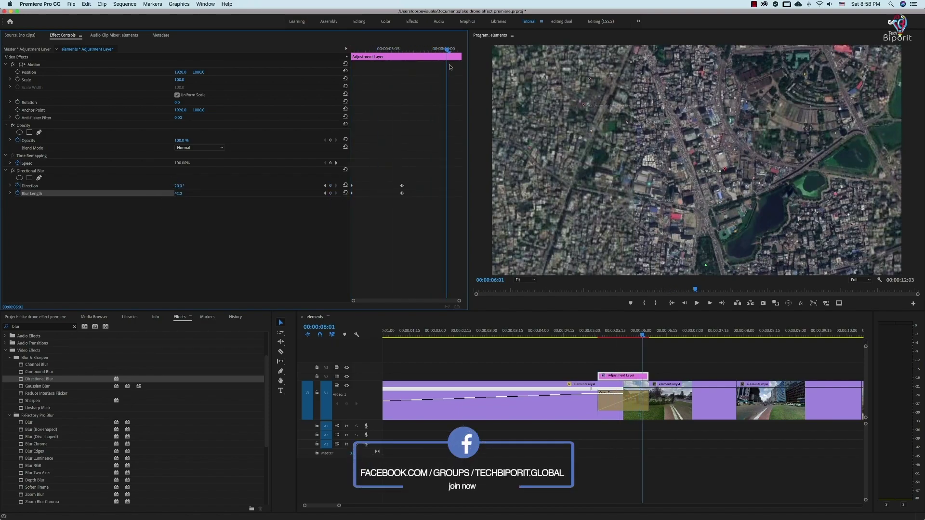
{"action": "left_click", "coordinate": [345, 185]}
{"action": "left_click", "coordinate": [345, 193]}
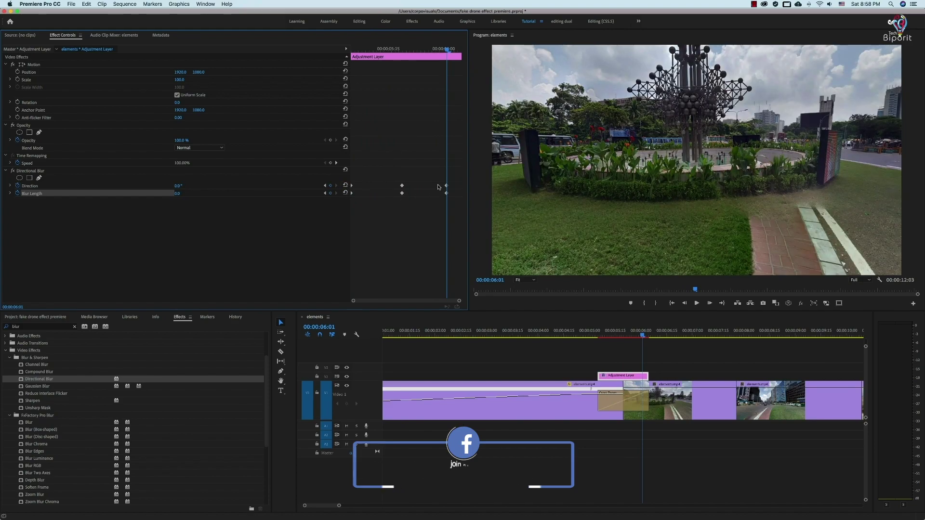
{"action": "left_click", "coordinate": [428, 206]}
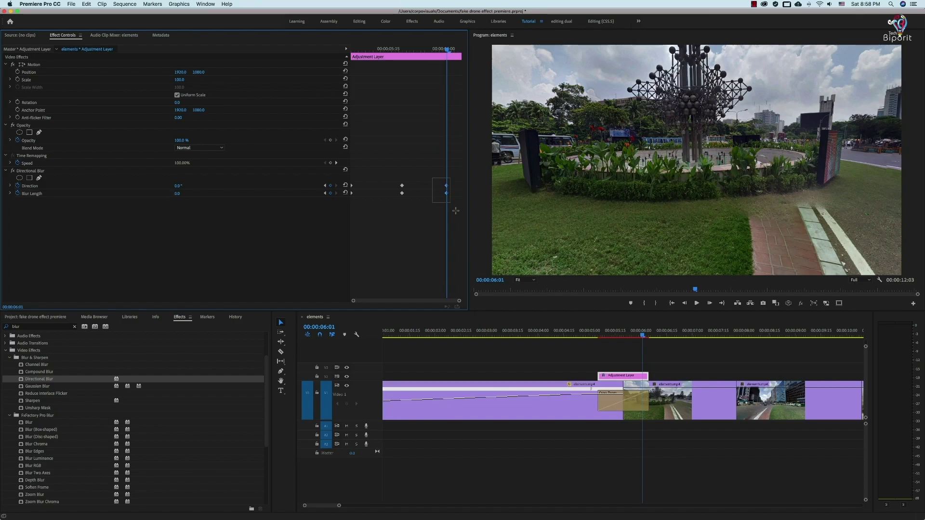
{"action": "left_click_drag", "start_coordinate": [448, 194], "coordinate": [462, 195]}
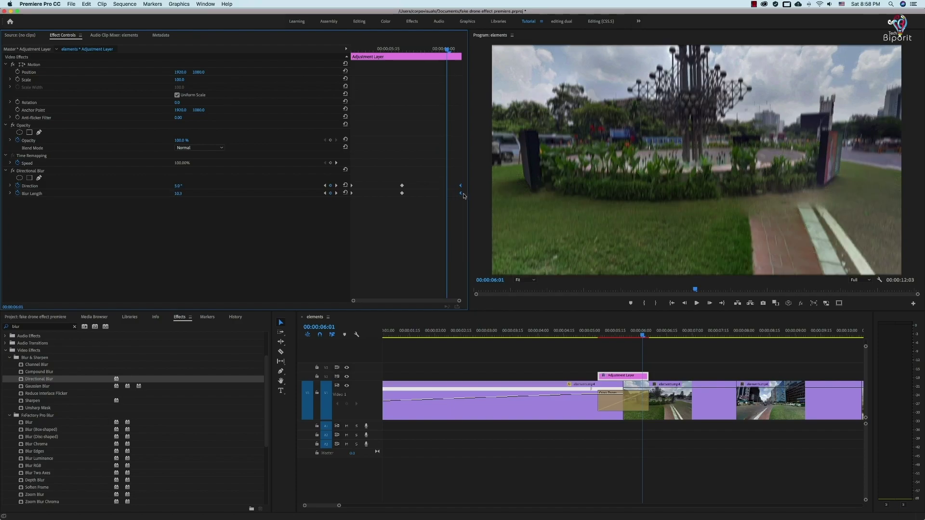
Step: Apply Ease In to the end blur keyframes and Ease Out to the start ones
{"action": "right_click", "coordinate": [461, 194]}
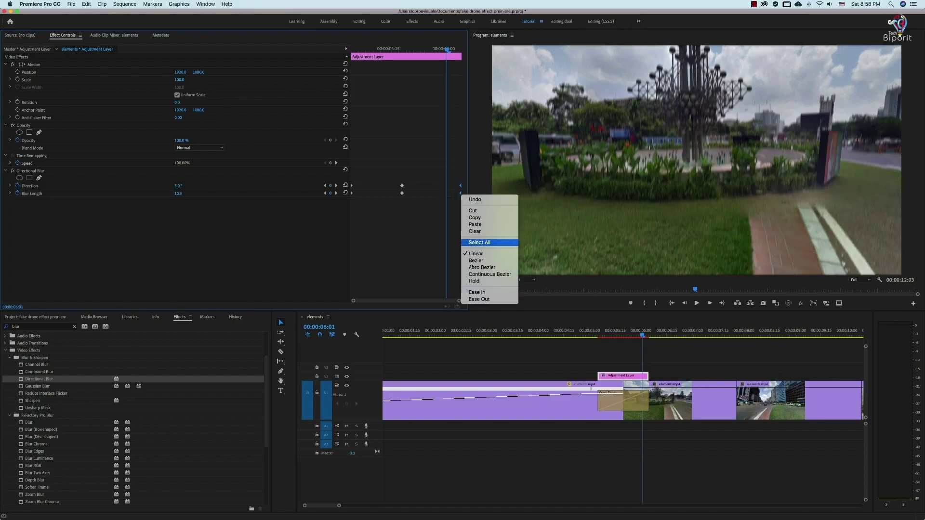
{"action": "left_click", "coordinate": [476, 293]}
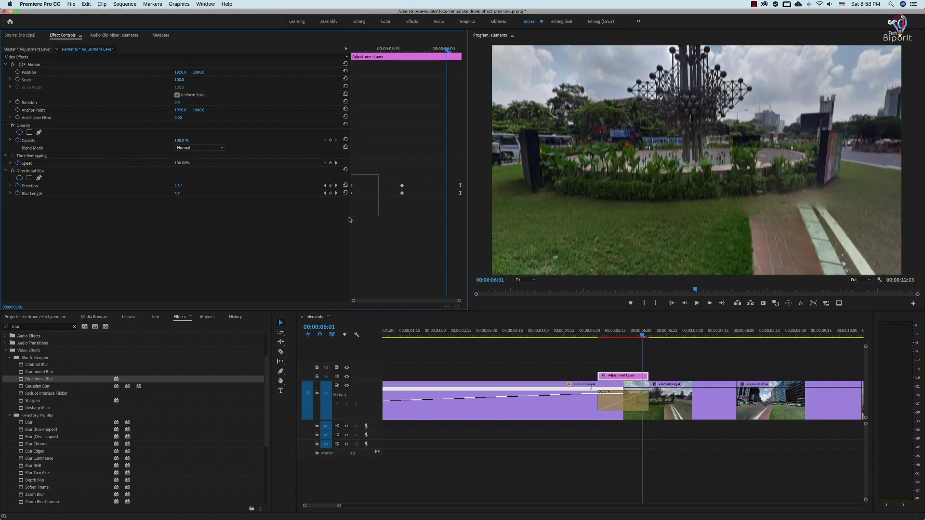
{"action": "right_click", "coordinate": [352, 195]}
{"action": "left_click", "coordinate": [374, 293]}
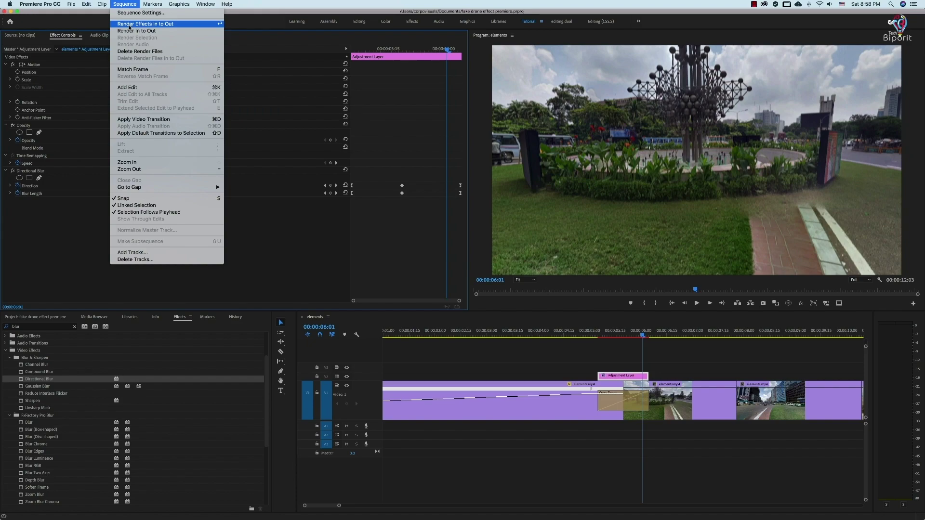
Step: Render effects In to Out and play back the blurred transition
{"action": "left_click", "coordinate": [129, 24]}
{"action": "left_click", "coordinate": [585, 332]}
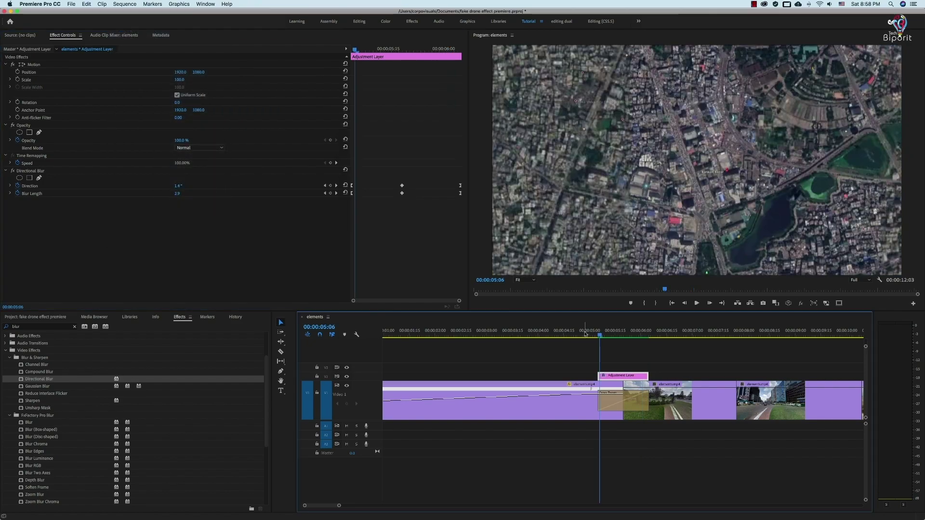
{"action": "key", "text": "space"}
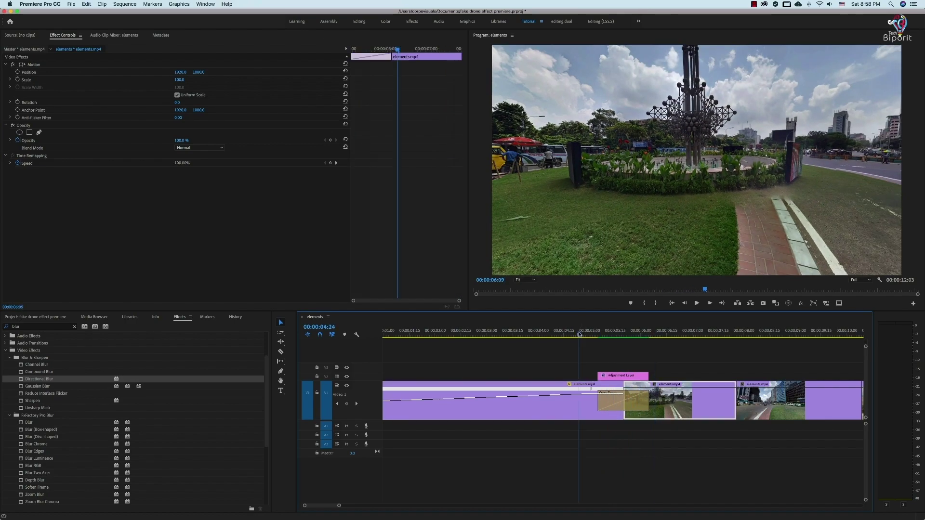
{"action": "left_click", "coordinate": [579, 332]}
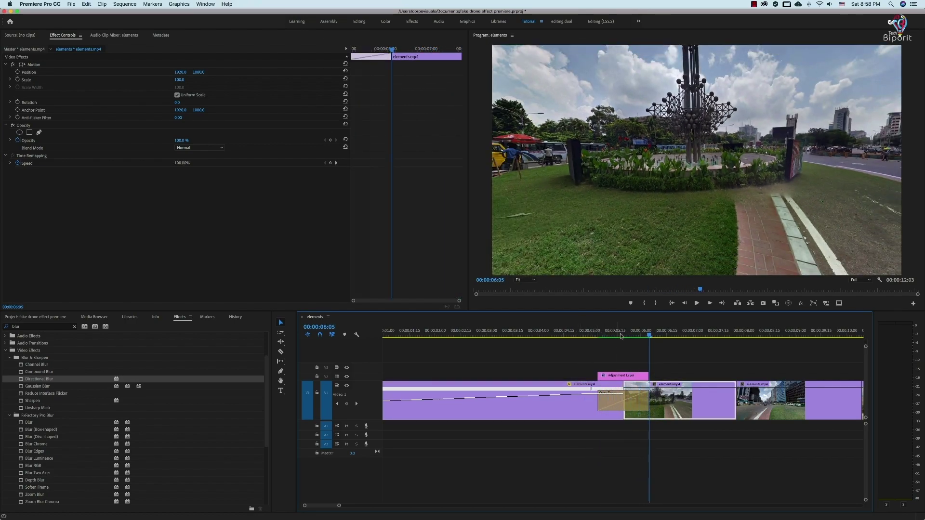
{"action": "left_click_drag", "start_coordinate": [651, 332], "coordinate": [617, 346]}
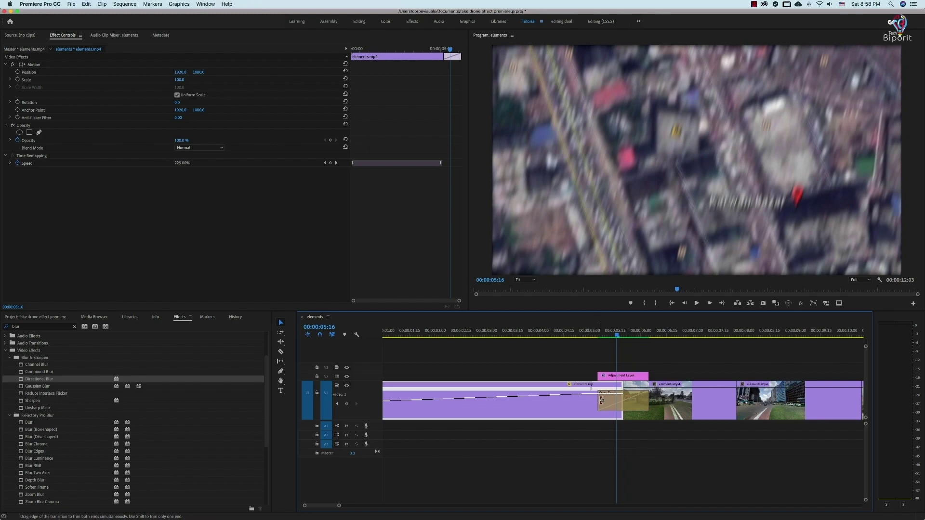
Step: Shorten Cross Zoom from its start, move the blur end keyframes back to 05:28, and save
{"action": "left_click_drag", "start_coordinate": [598, 400], "coordinate": [612, 398]}
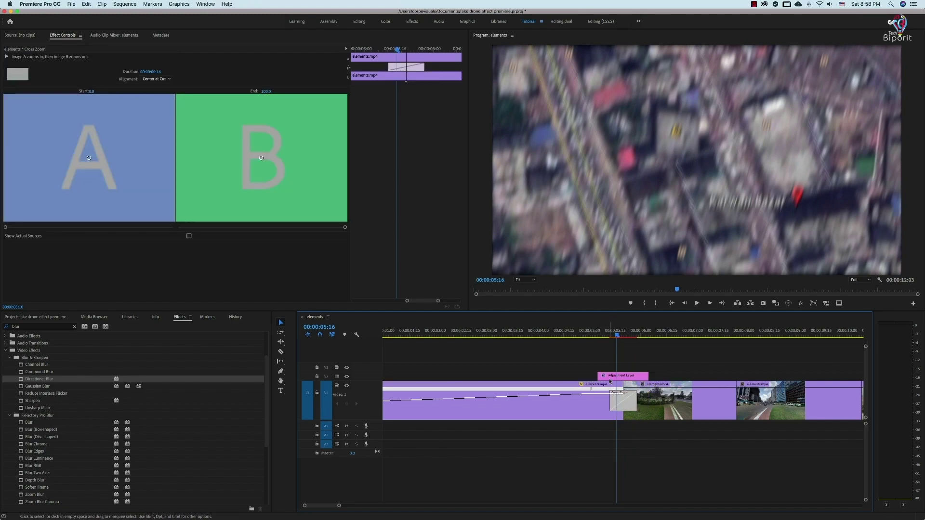
{"action": "left_click", "coordinate": [611, 377]}
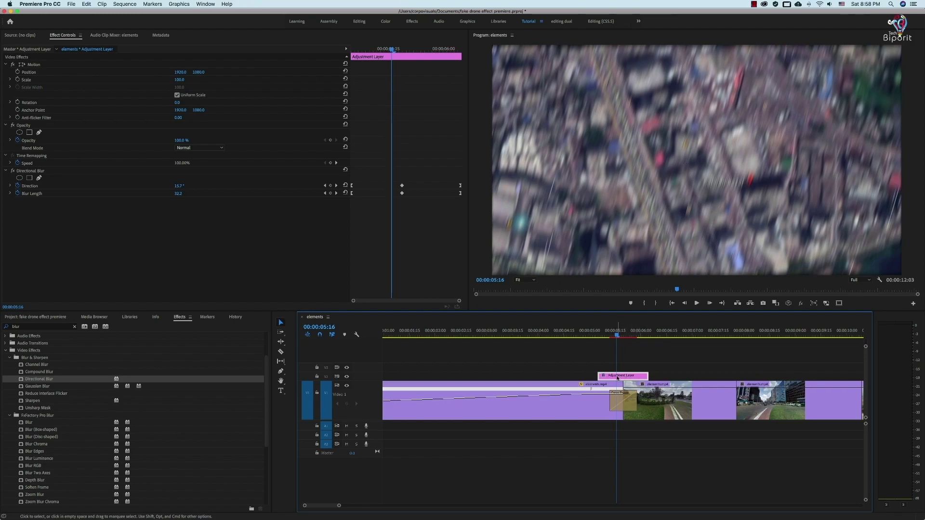
{"action": "left_click_drag", "start_coordinate": [392, 62], "coordinate": [378, 63]}
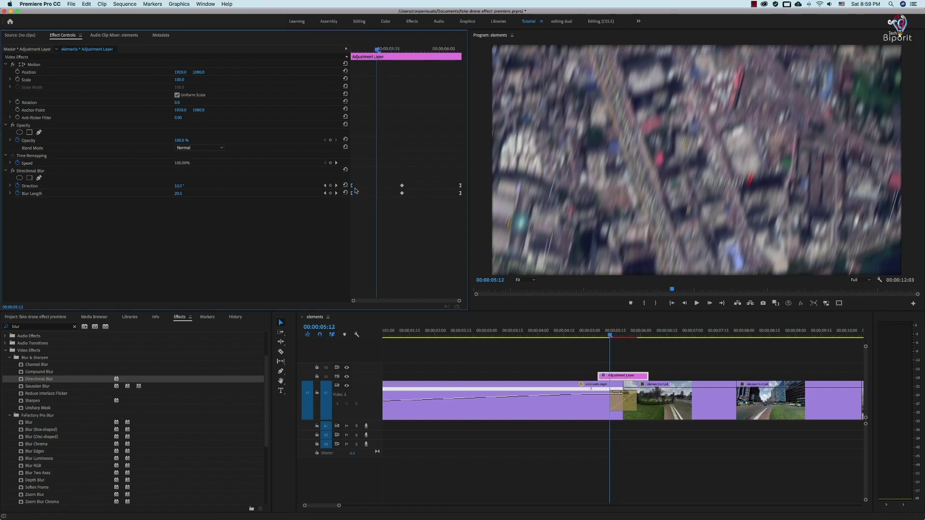
{"action": "left_click_drag", "start_coordinate": [406, 50], "coordinate": [437, 60]}
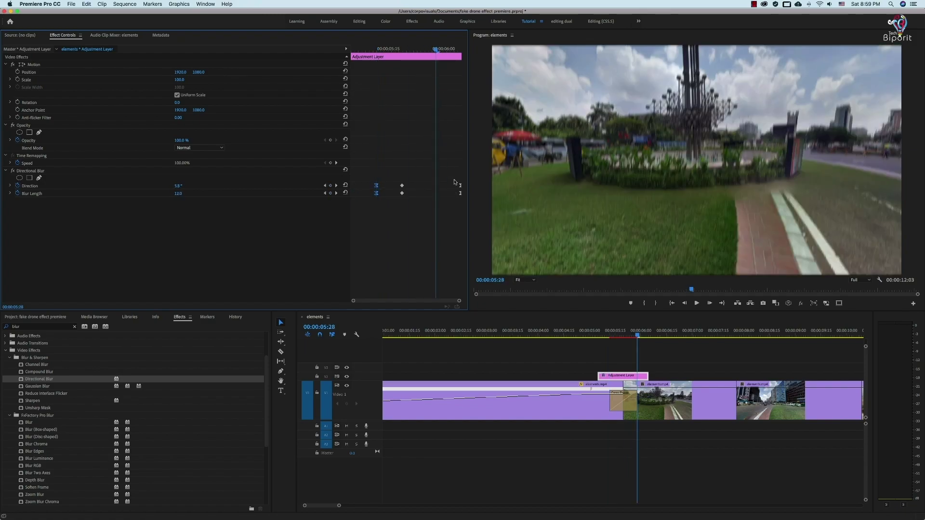
{"action": "left_click_drag", "start_coordinate": [458, 194], "coordinate": [431, 194]}
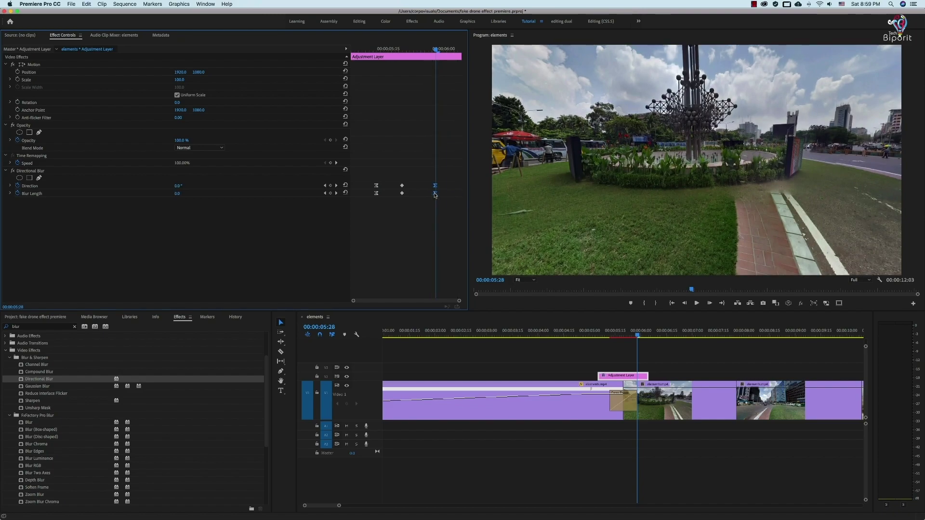
{"action": "left_click", "coordinate": [600, 334]}
{"action": "key", "text": "ctrl+s"}
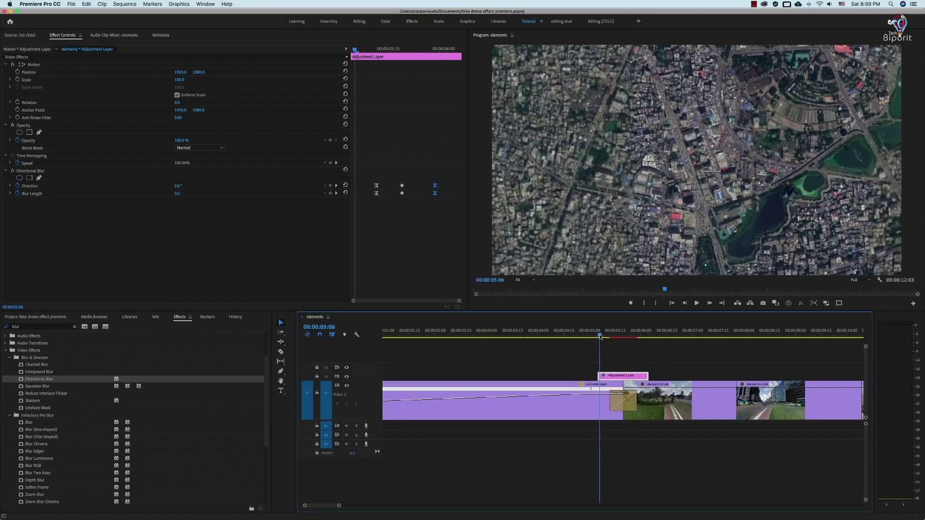
Step: Scrub through the sequence to preview the globe-to-street zoom
{"action": "key", "text": "minus"}
{"action": "left_click", "coordinate": [411, 334]}
{"action": "mouse_move", "coordinate": [411, 345]}
{"action": "left_mouse_down"}
{"action": "mouse_move", "coordinate": [541, 340]}
{"action": "mouse_move", "coordinate": [578, 348]}
{"action": "left_mouse_up"}
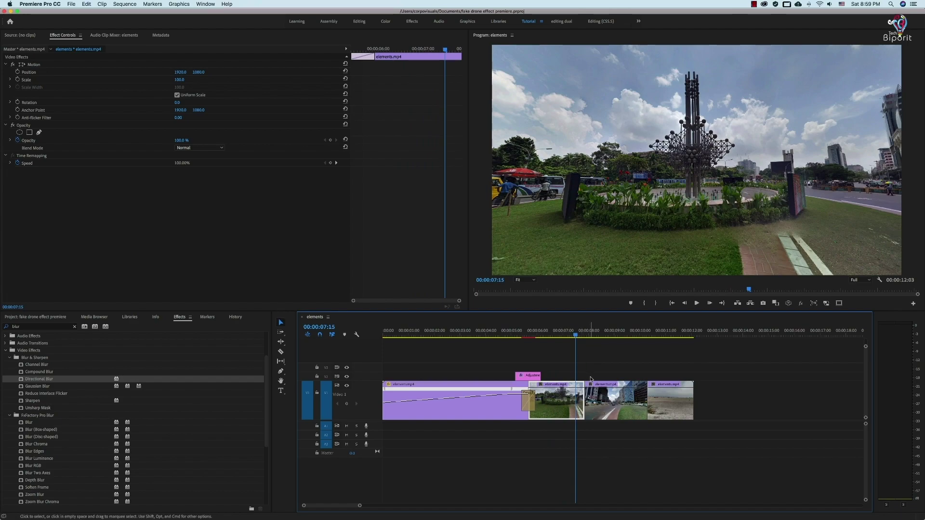
{"action": "key", "text": "equal"}
Step: Clear the effects search and expand Presets > Optical Transition Pack
{"action": "scroll", "coordinate": [673, 381], "scroll_direction": "down", "scroll_amount": 2}
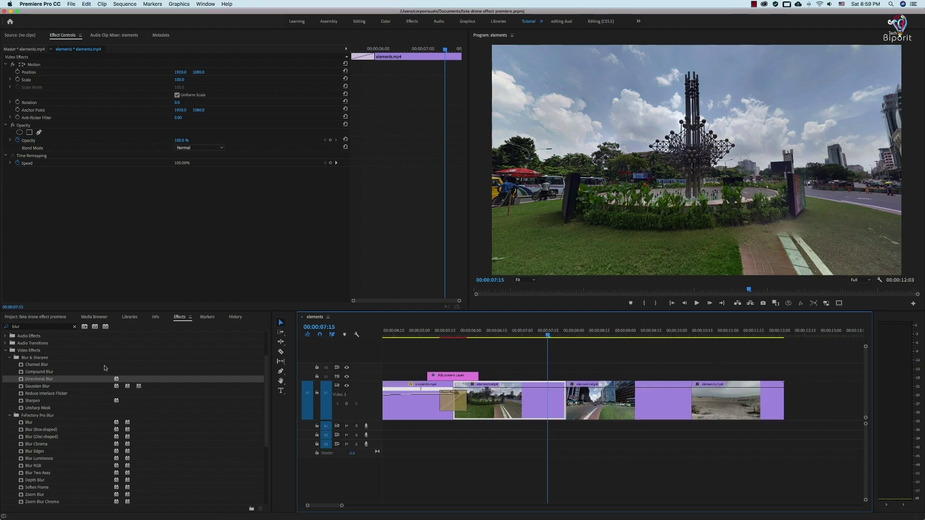
{"action": "left_click", "coordinate": [74, 326]}
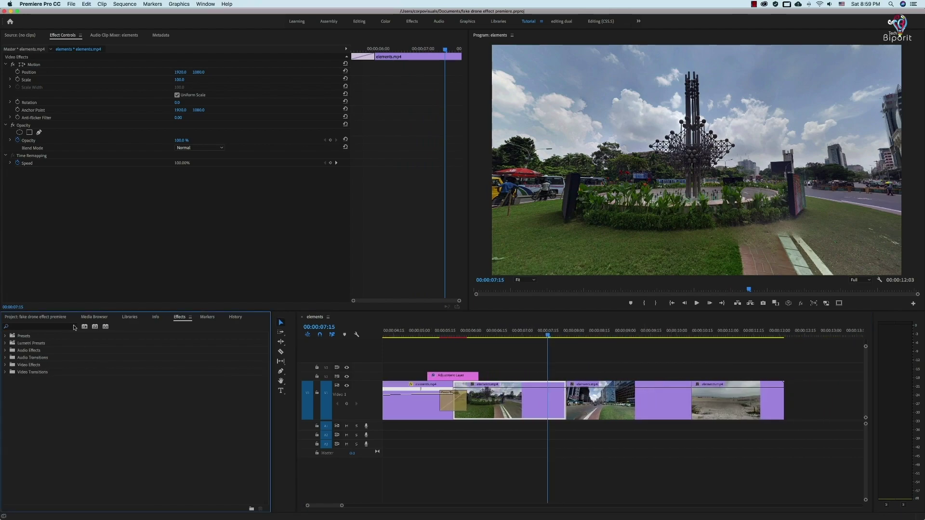
{"action": "left_click", "coordinate": [6, 336]}
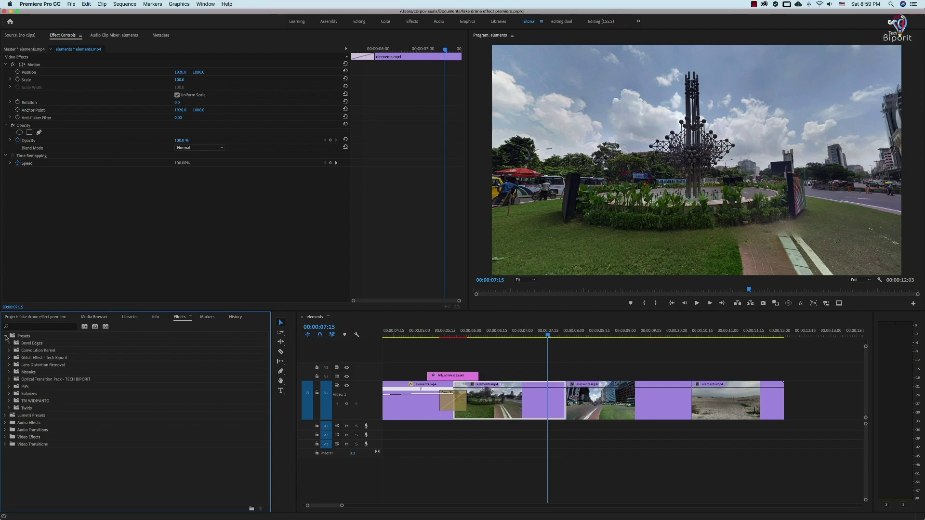
{"action": "left_click", "coordinate": [9, 379]}
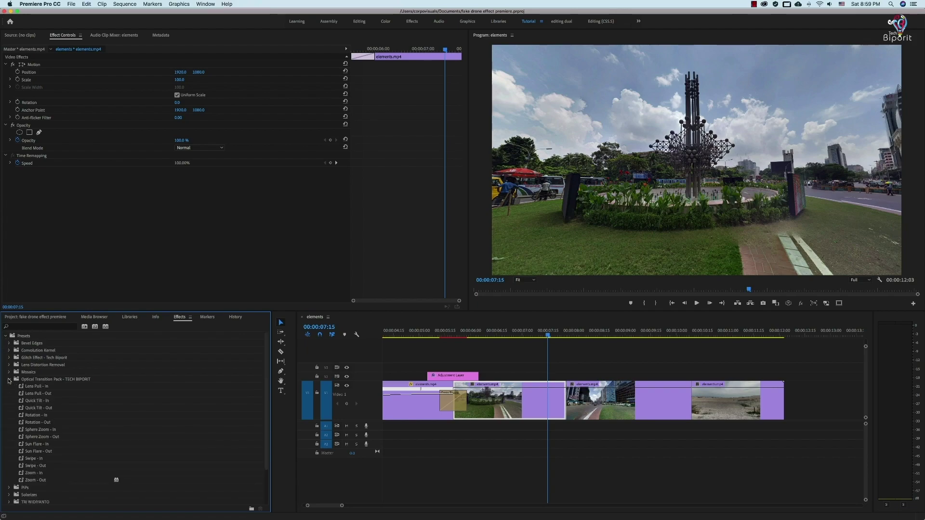
{"action": "scroll", "coordinate": [51, 386], "scroll_direction": "down", "scroll_amount": 5}
Step: Deselect all clips and adjust the timeline zoom around the playhead
{"action": "key", "text": "super+shift+a"}
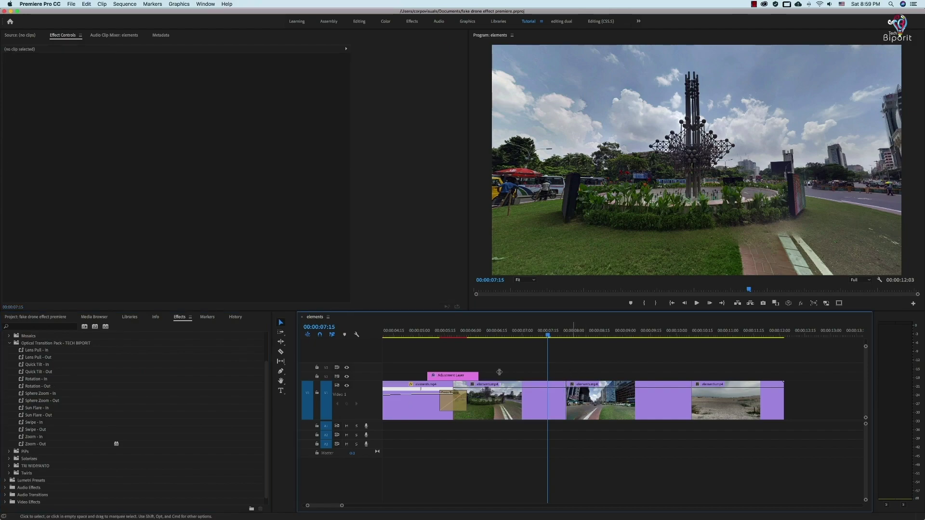
{"action": "key", "text": "equal"}
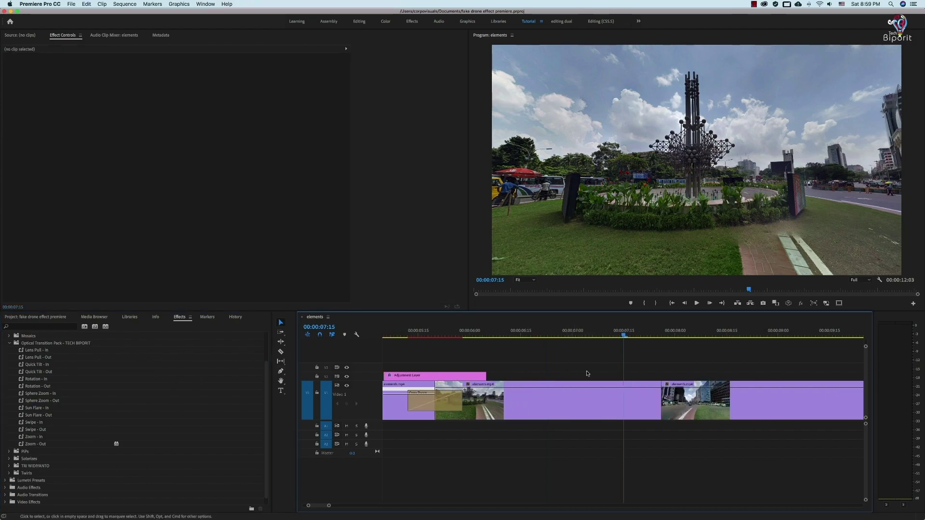
{"action": "key", "text": "equal"}
{"action": "key", "text": "minus"}
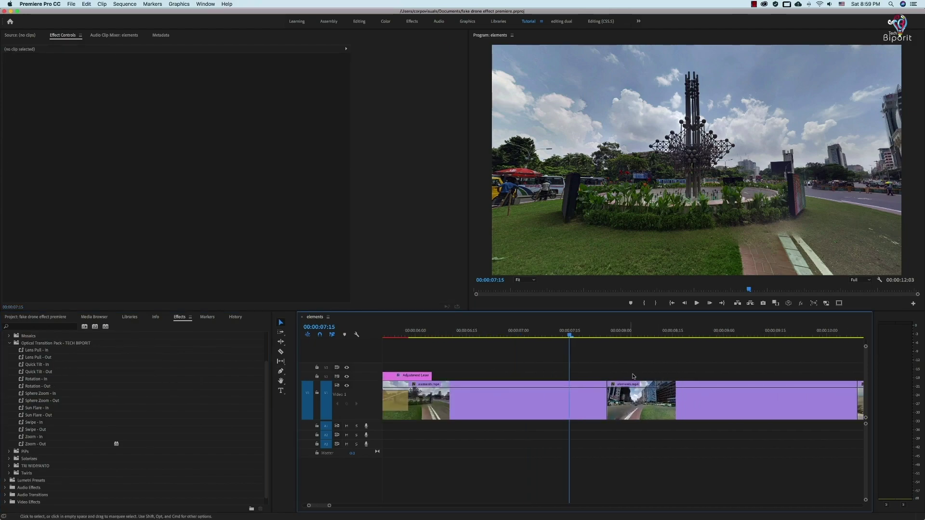
{"action": "scroll", "coordinate": [635, 376], "scroll_direction": "right", "scroll_amount": 3}
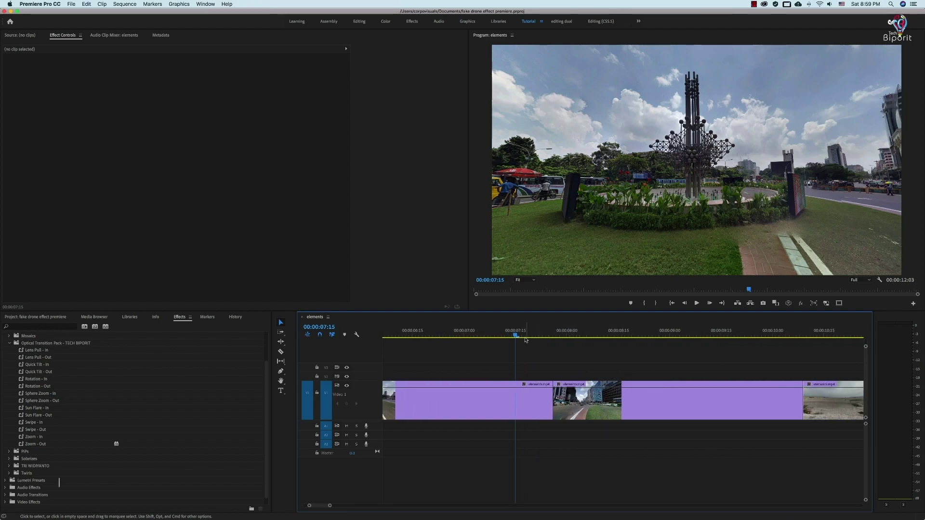
Step: Cut the street clip at about 07:17 and 08:05 to isolate a short piece
{"action": "left_click", "coordinate": [520, 400]}
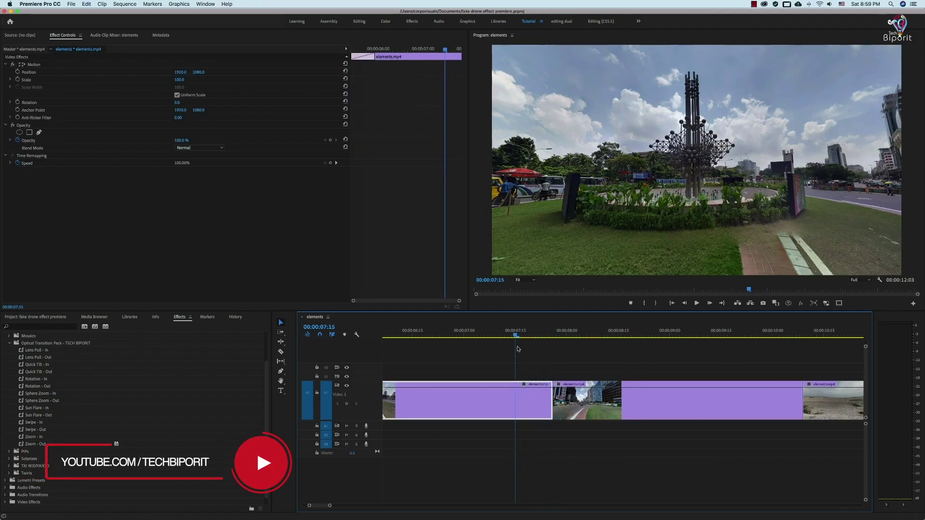
{"action": "left_click_drag", "start_coordinate": [518, 349], "coordinate": [526, 349]}
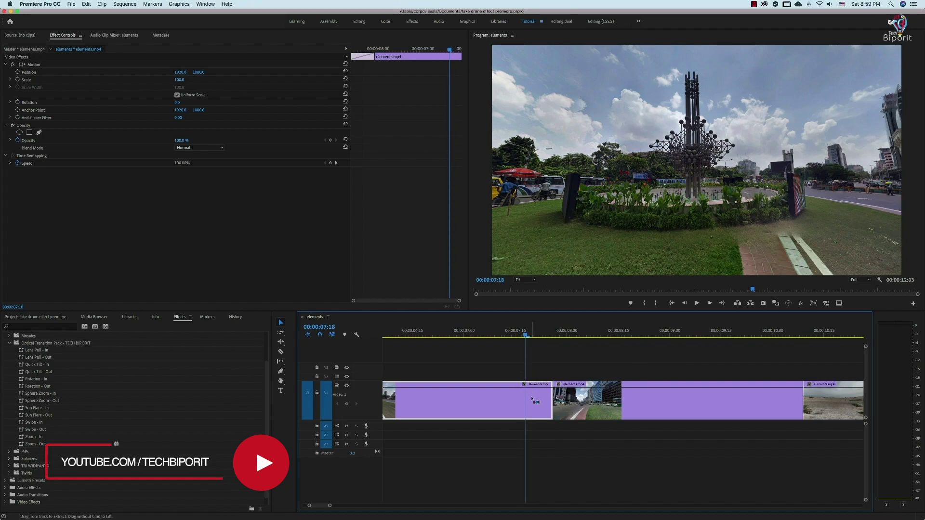
{"action": "key", "text": "super+k"}
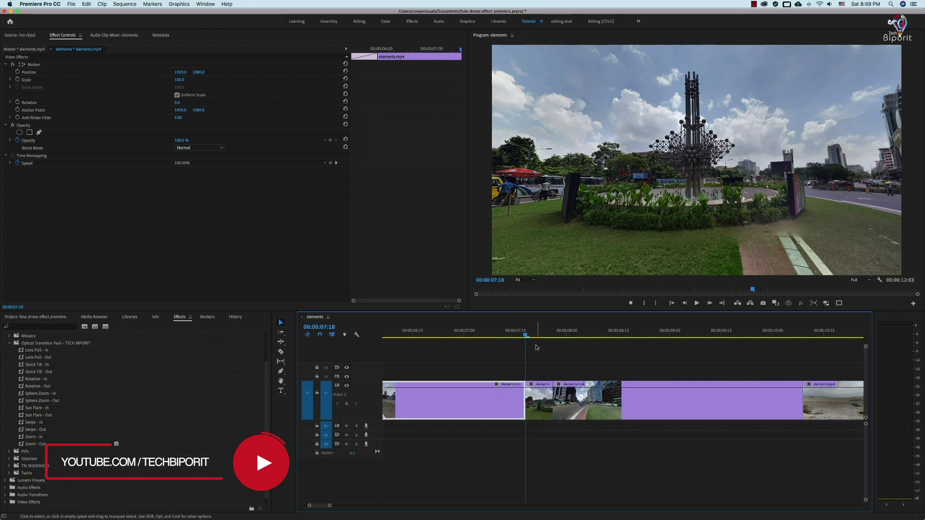
{"action": "left_click", "coordinate": [559, 333]}
{"action": "left_click_drag", "start_coordinate": [578, 340], "coordinate": [584, 341]}
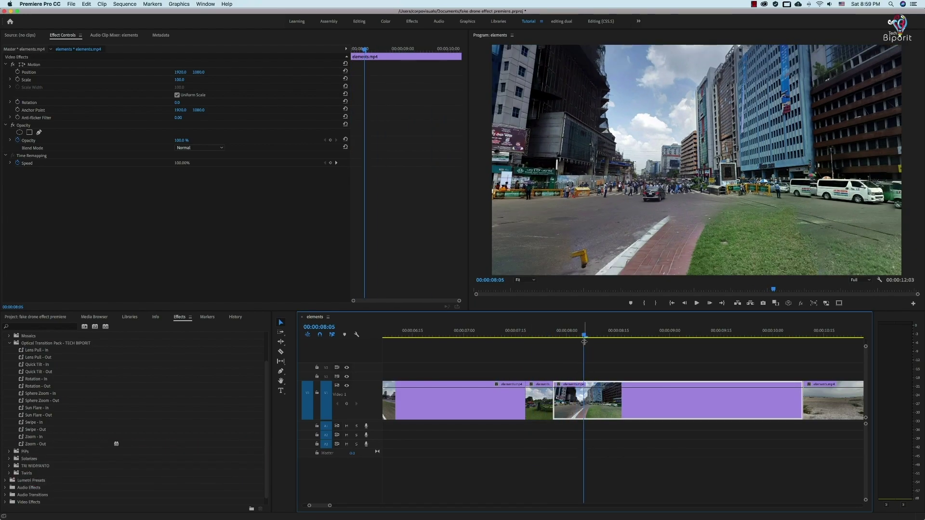
{"action": "key", "text": "super+k"}
{"action": "left_click_drag", "start_coordinate": [567, 330], "coordinate": [543, 332]}
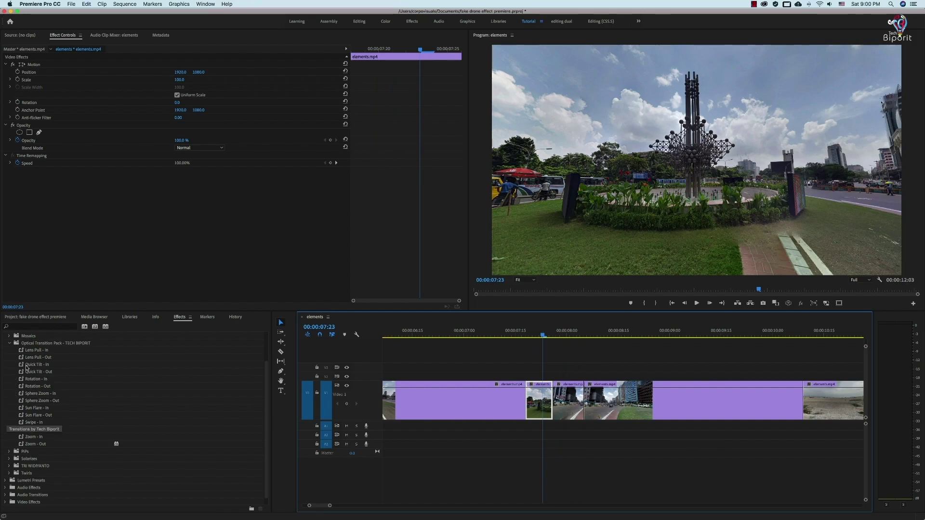
Step: Apply Quick Tilt - In and Quick Tilt - Out to the short piece and render a preview
{"action": "left_click_drag", "start_coordinate": [34, 367], "coordinate": [71, 368]}
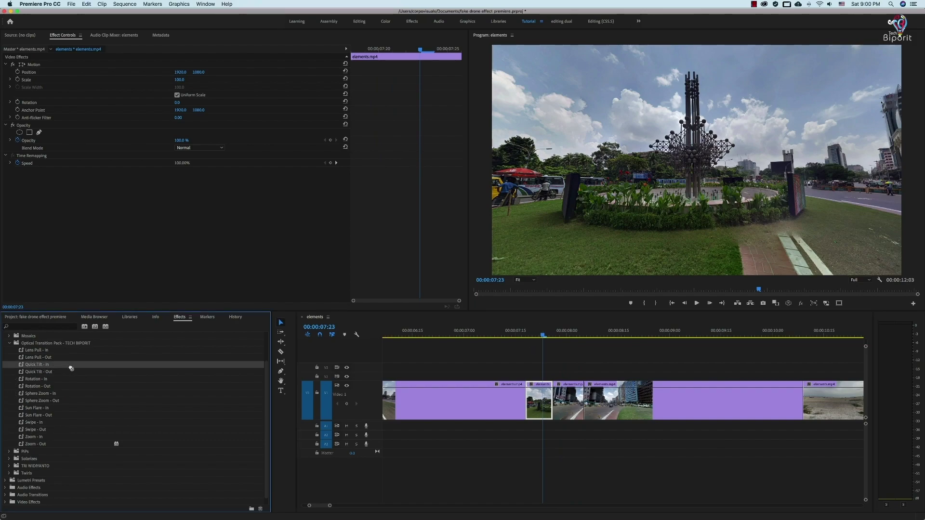
{"action": "left_click_drag", "start_coordinate": [248, 381], "coordinate": [539, 400]}
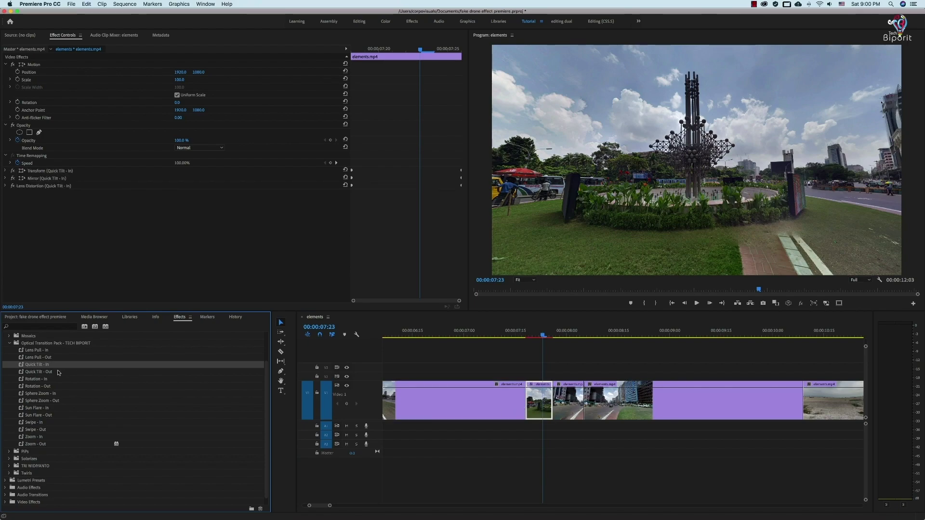
{"action": "left_click_drag", "start_coordinate": [36, 372], "coordinate": [538, 400]}
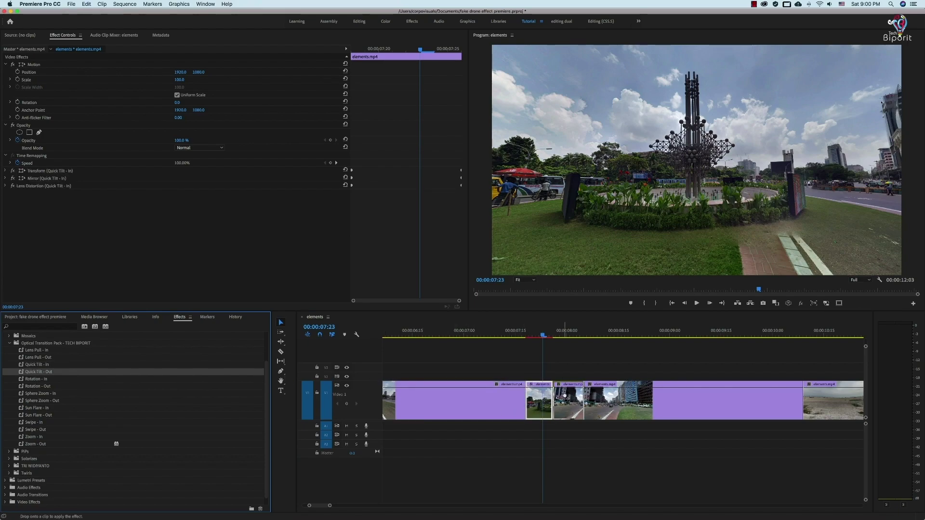
{"action": "left_click", "coordinate": [517, 338]}
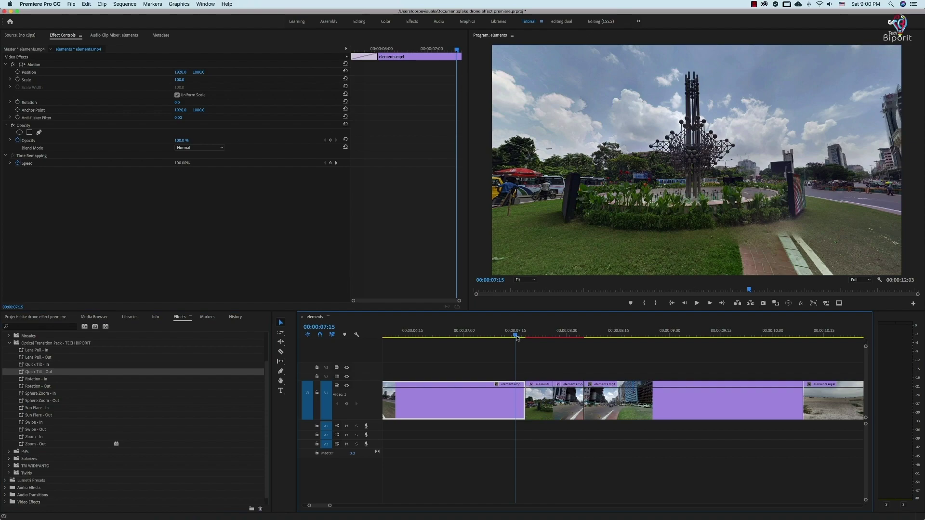
{"action": "key", "text": "Return"}
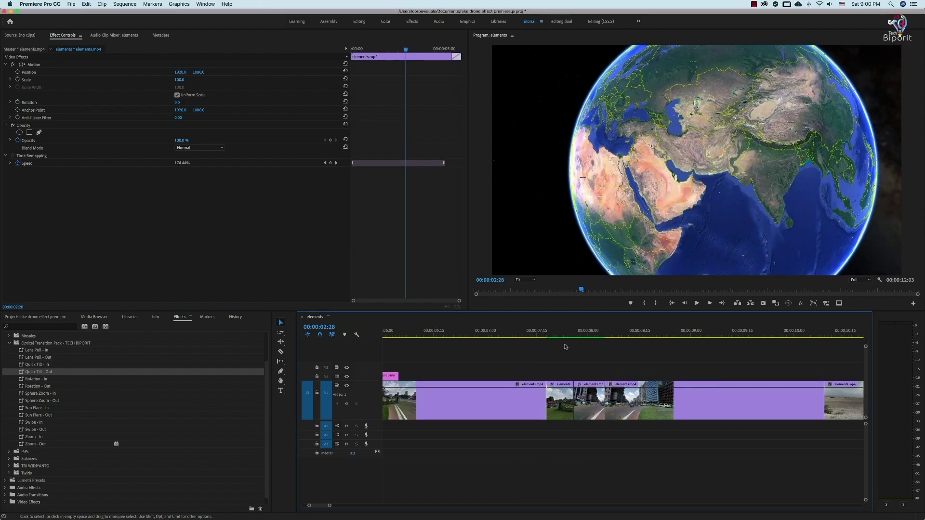
Step: Play the Quick Tilt transition from 07:14, stopping at 08:22
{"action": "left_click_drag", "start_coordinate": [519, 335], "coordinate": [534, 335]}
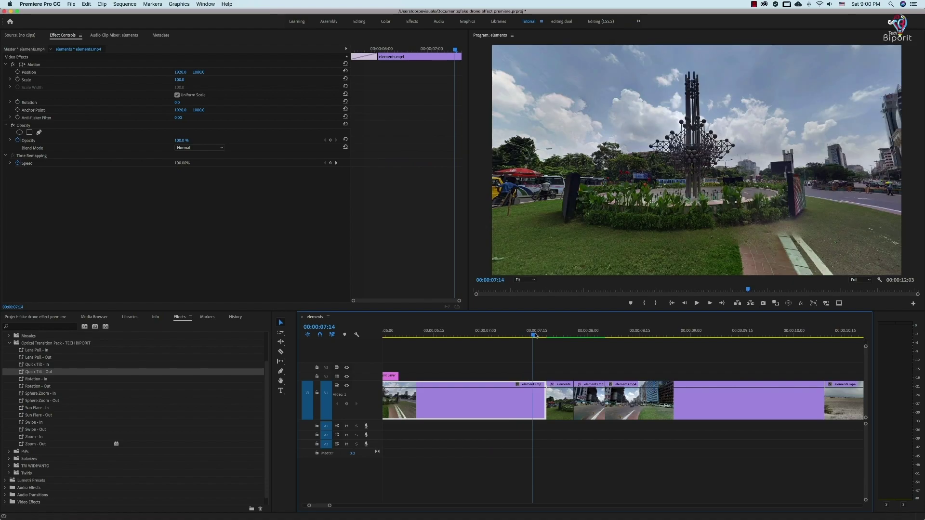
{"action": "key", "text": "space"}
{"action": "left_click", "coordinate": [535, 335]}
{"action": "key", "text": "space"}
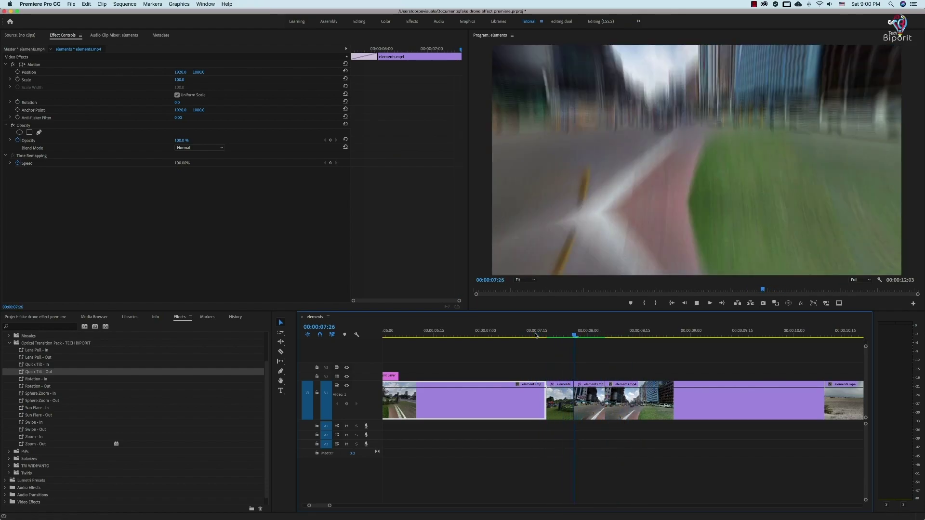
{"action": "key", "text": "space"}
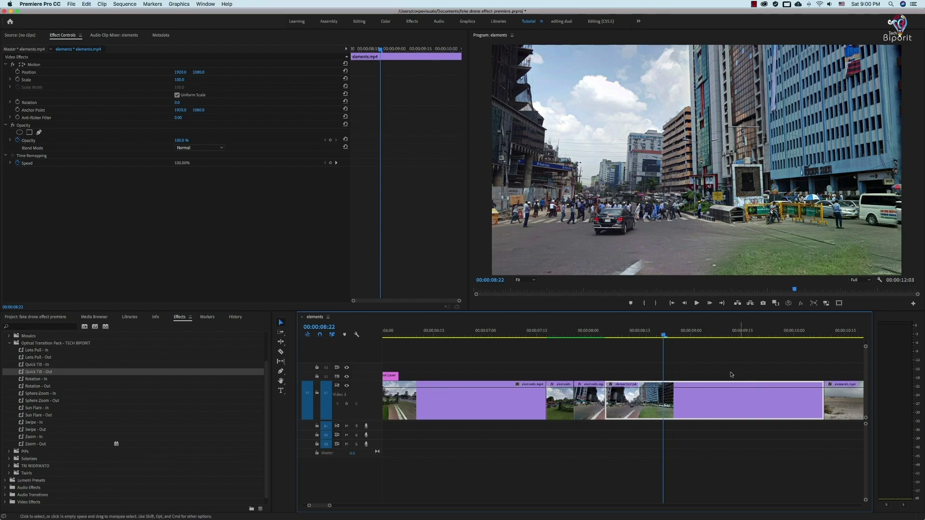
Step: Move the playhead to 10:09 on the beach clip and play the street-to-beach footage
{"action": "left_click", "coordinate": [748, 378]}
{"action": "key", "text": "minus"}
{"action": "key", "text": "equal"}
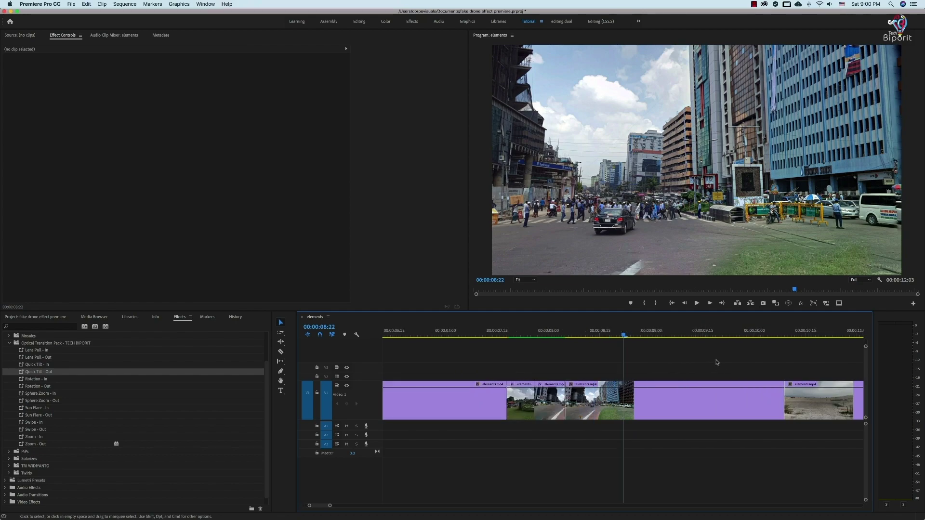
{"action": "scroll", "coordinate": [717, 366], "scroll_direction": "right", "scroll_amount": 3}
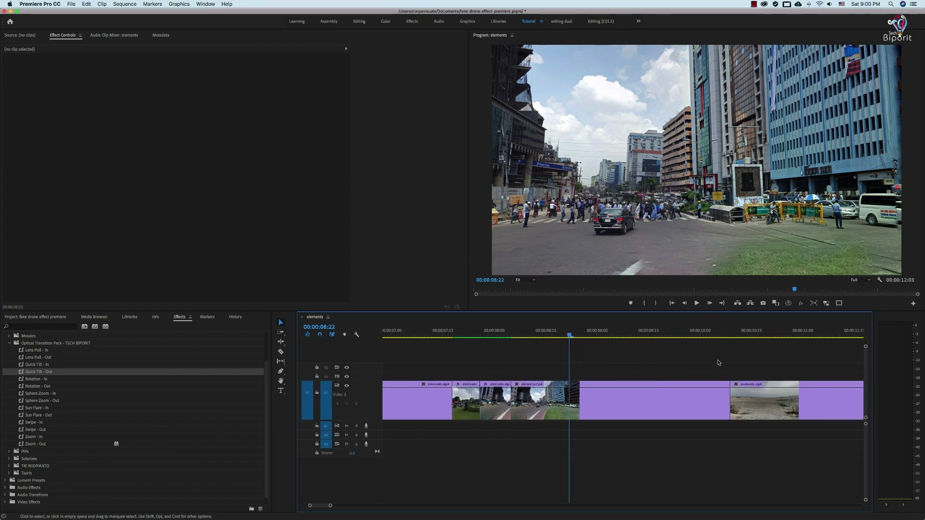
{"action": "scroll", "coordinate": [718, 363], "scroll_direction": "right", "scroll_amount": 2}
{"action": "left_click_drag", "start_coordinate": [690, 336], "coordinate": [698, 337]}
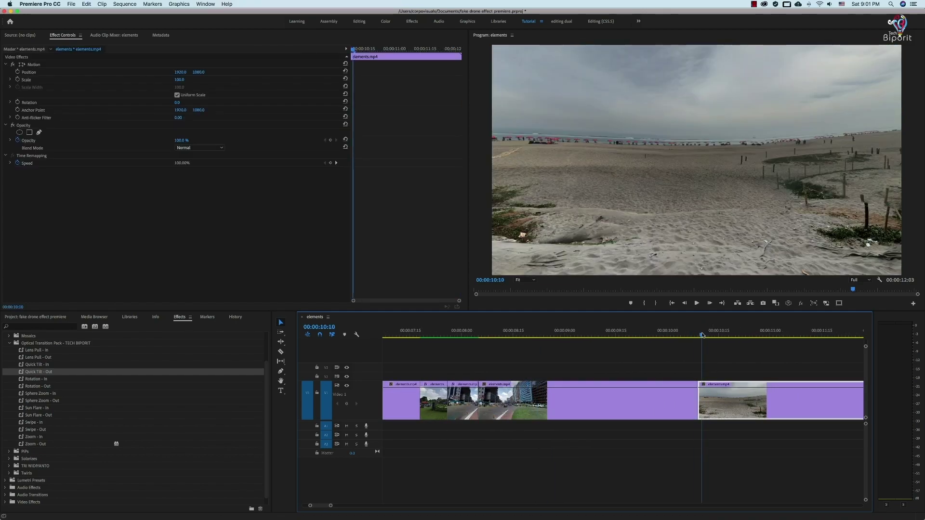
{"action": "scroll", "coordinate": [698, 337], "scroll_direction": "right", "scroll_amount": 4}
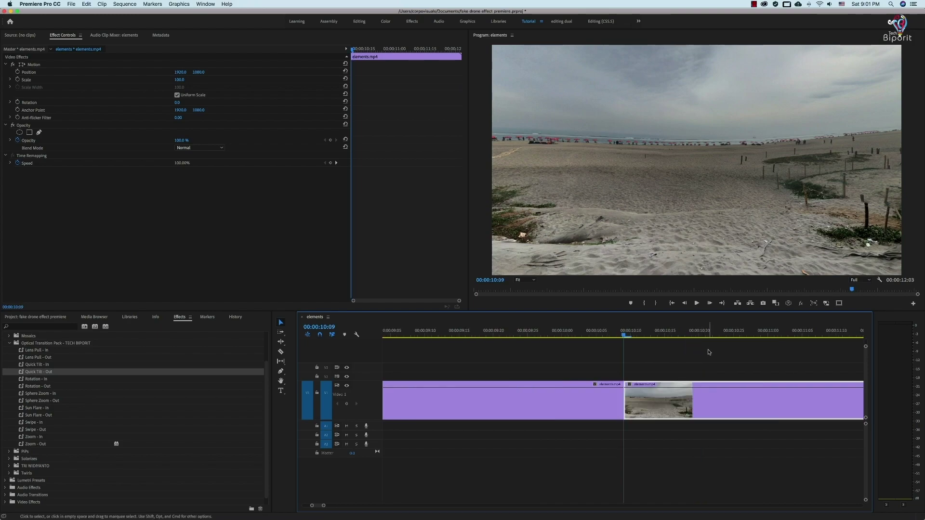
{"action": "key", "text": "minus"}
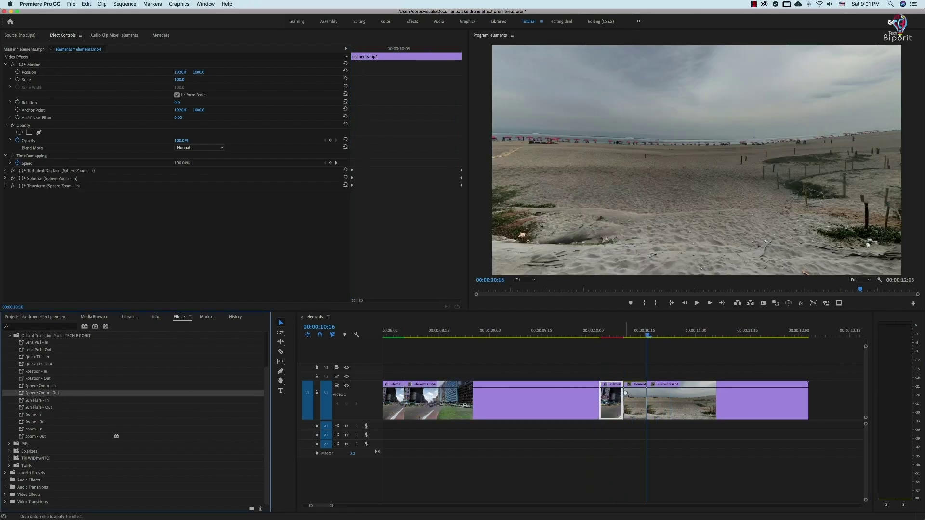
{"action": "key", "text": "space"}
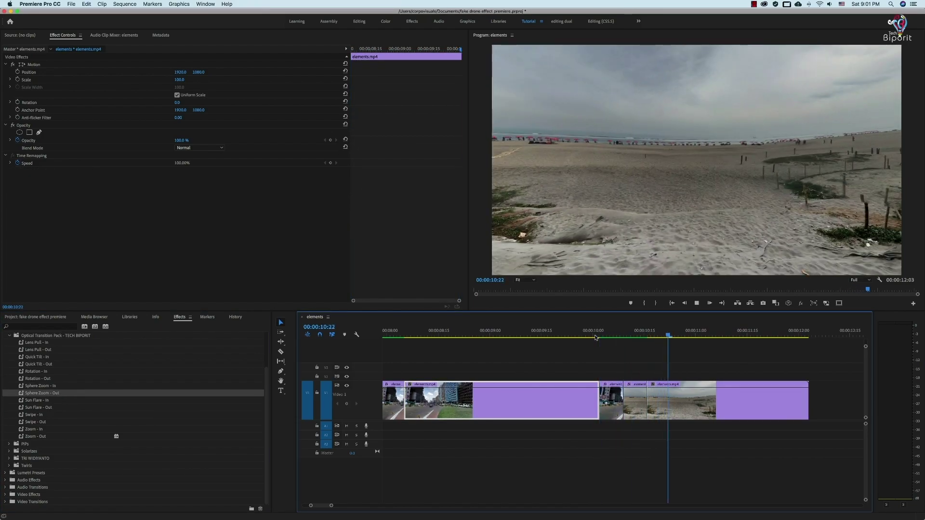
{"action": "key", "text": "space"}
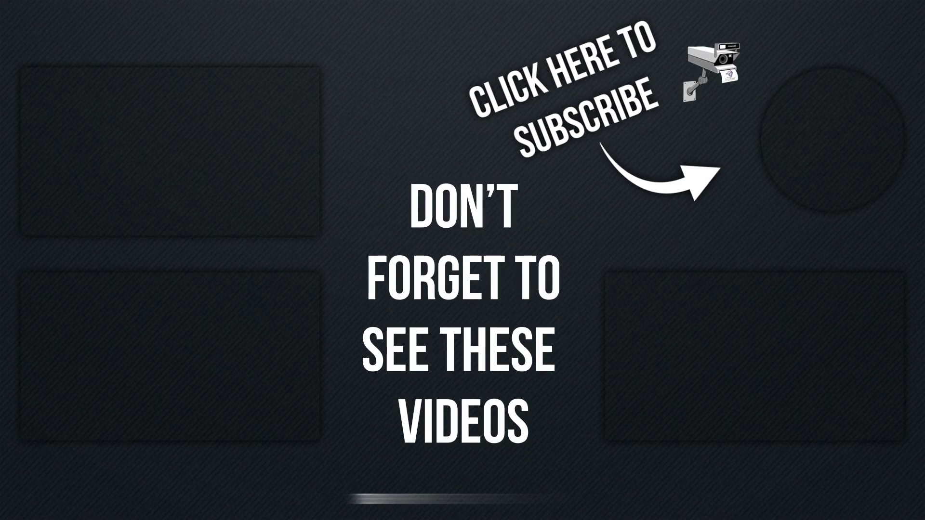